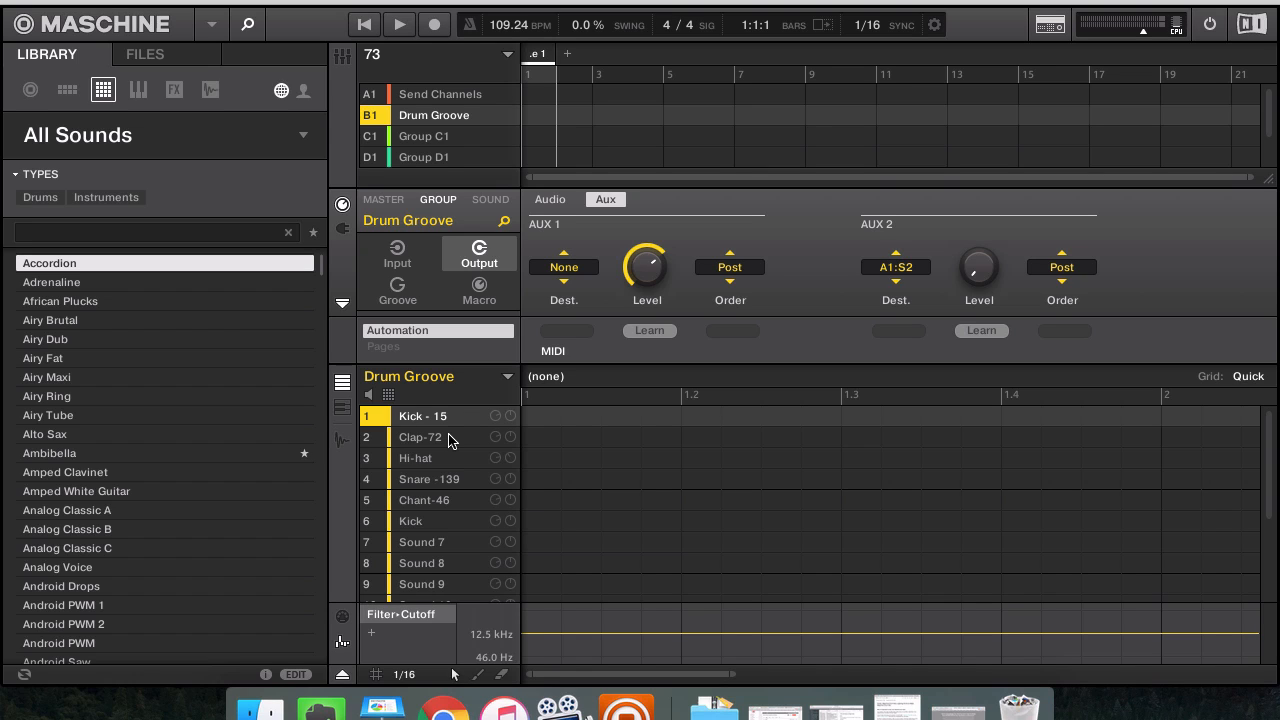
Audition the sounds of the Drum Groove group from Kick - 15 through Kick.
key(v)
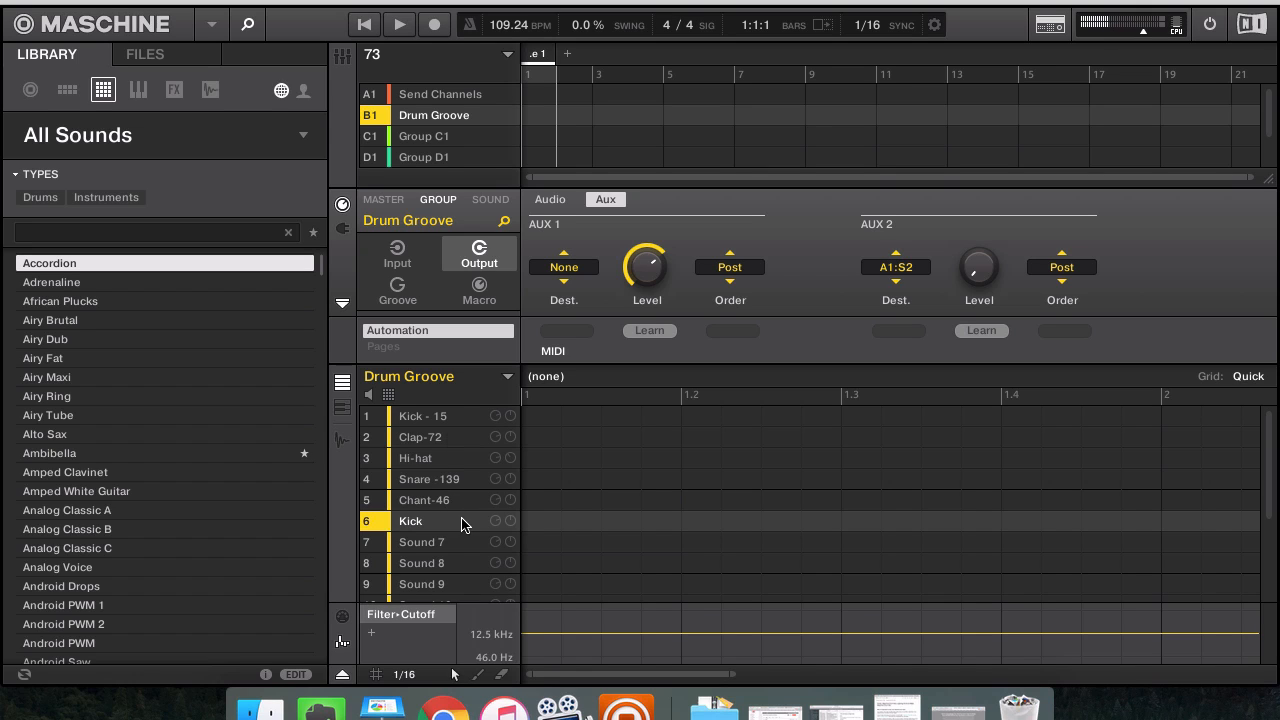
key(z)
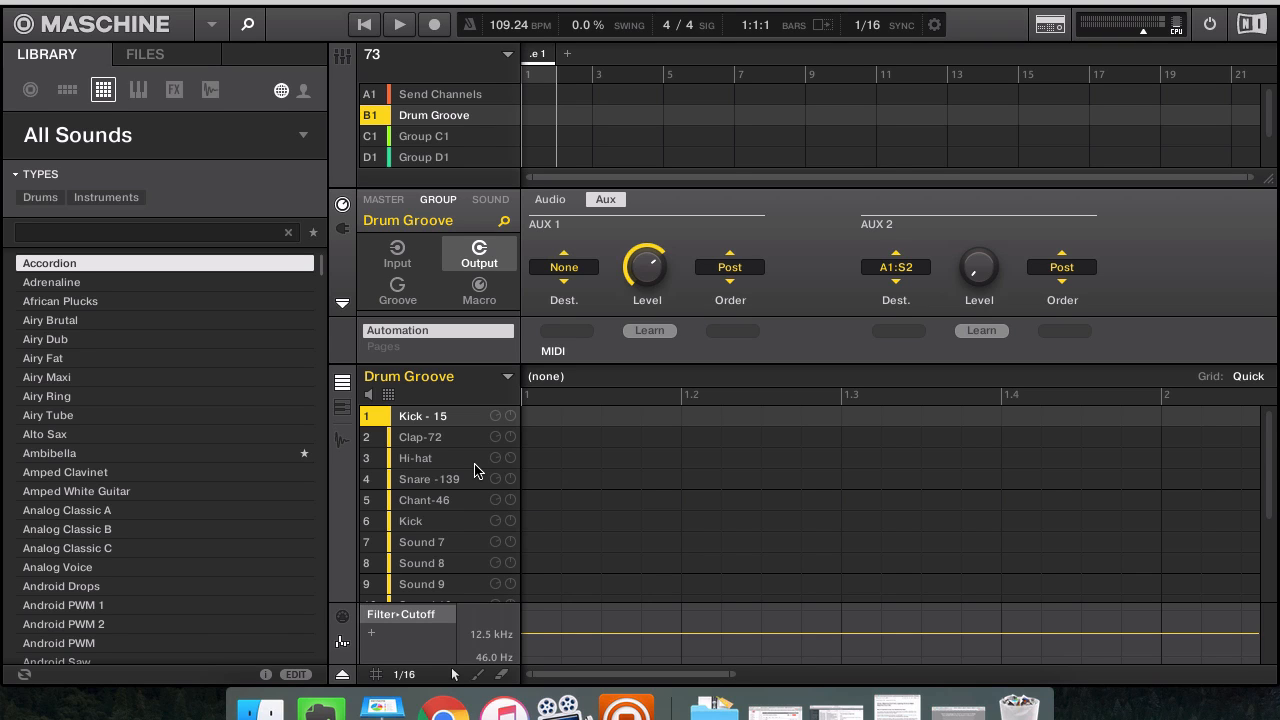
key(Down)
key(Down)
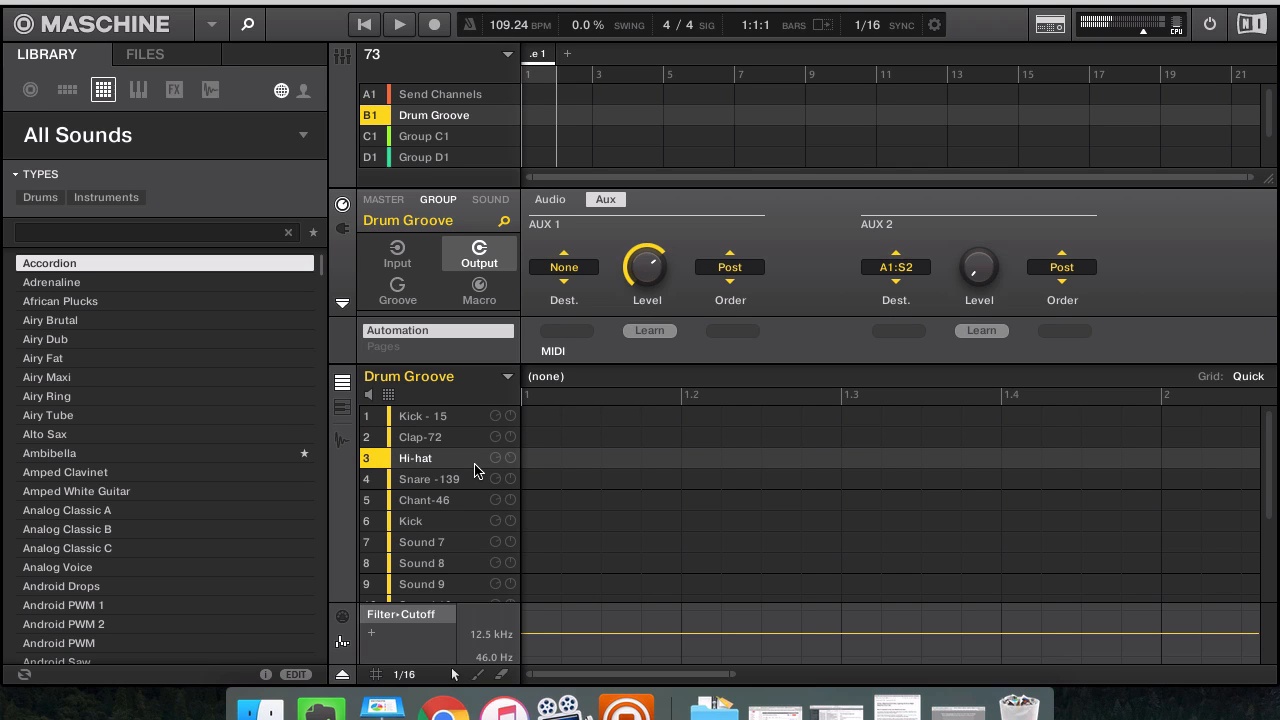
key(Down)
key(Down)
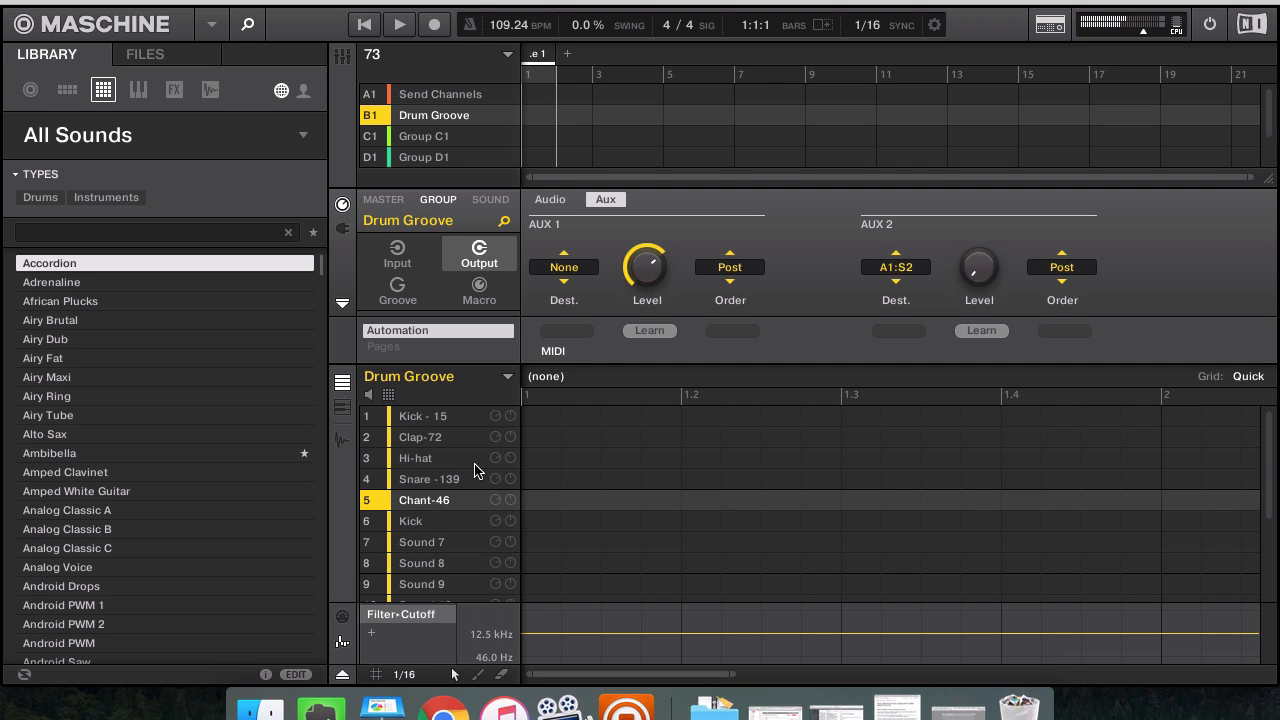
key(Down)
key(Down)
key(Up)
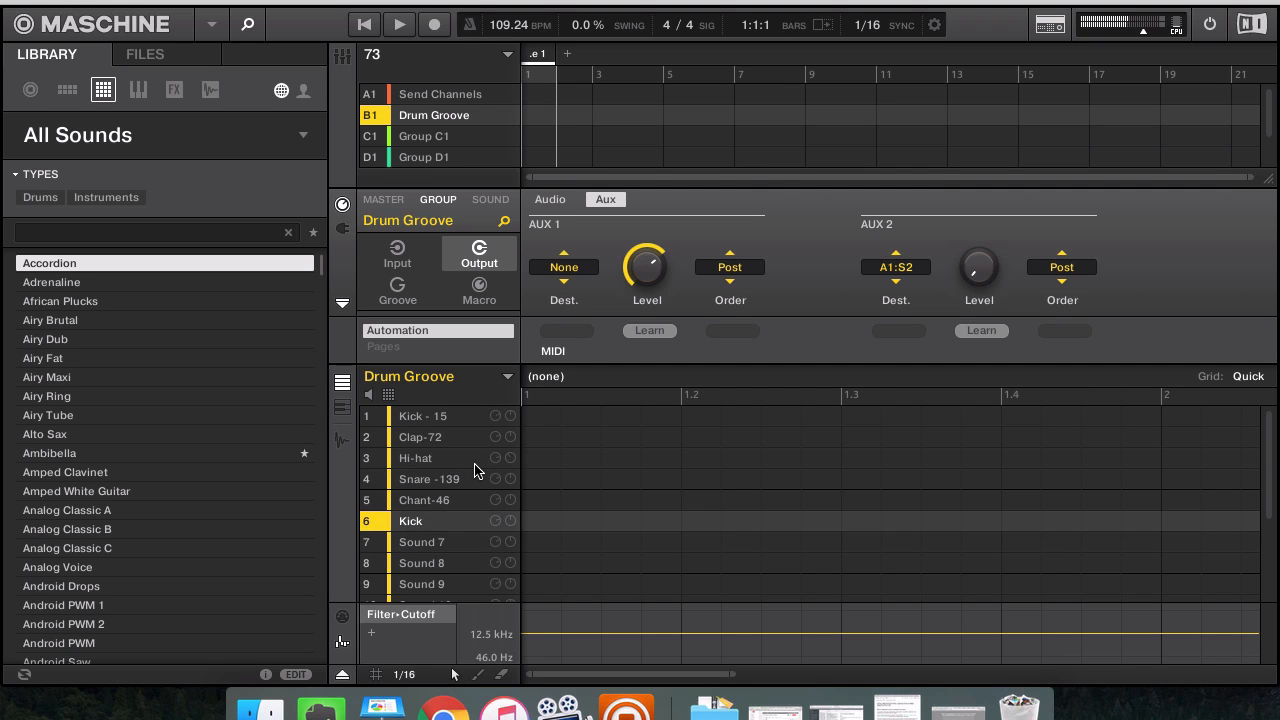
key(z)
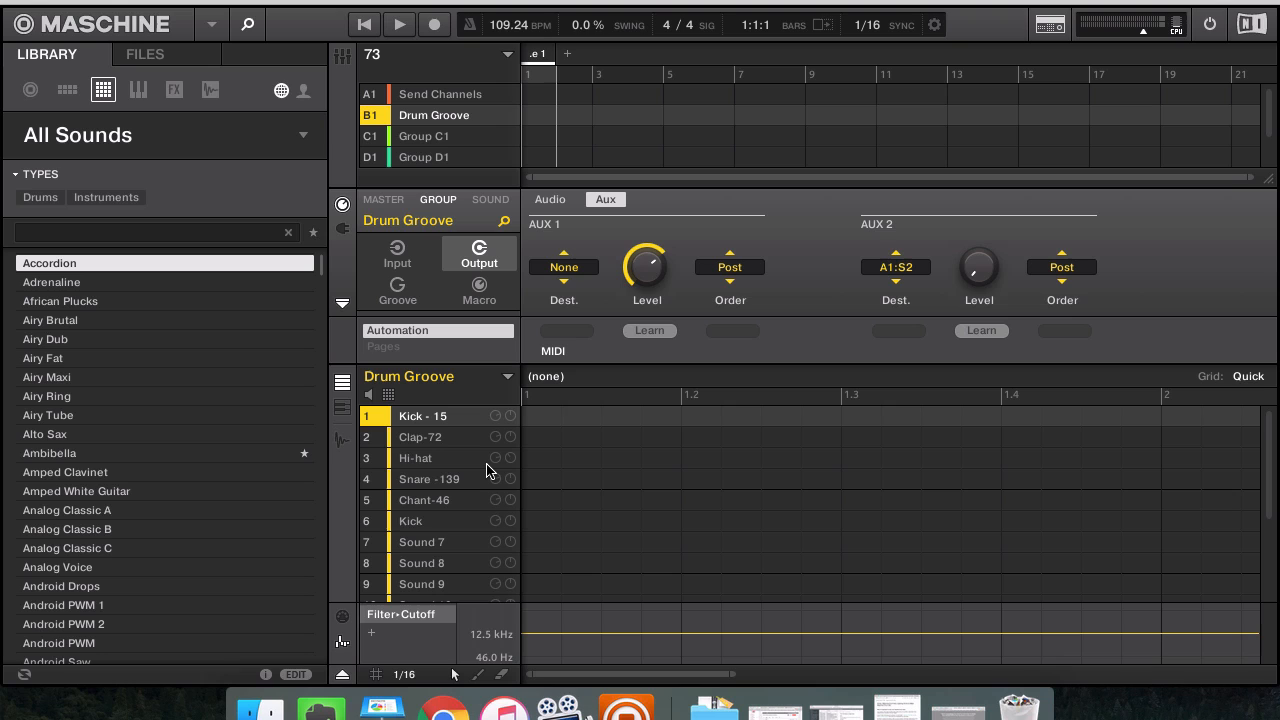
Compare the two kick sounds by selecting Kick - 15 and Kick in turn, finishing on Kick - 15.
right_click(446, 418)
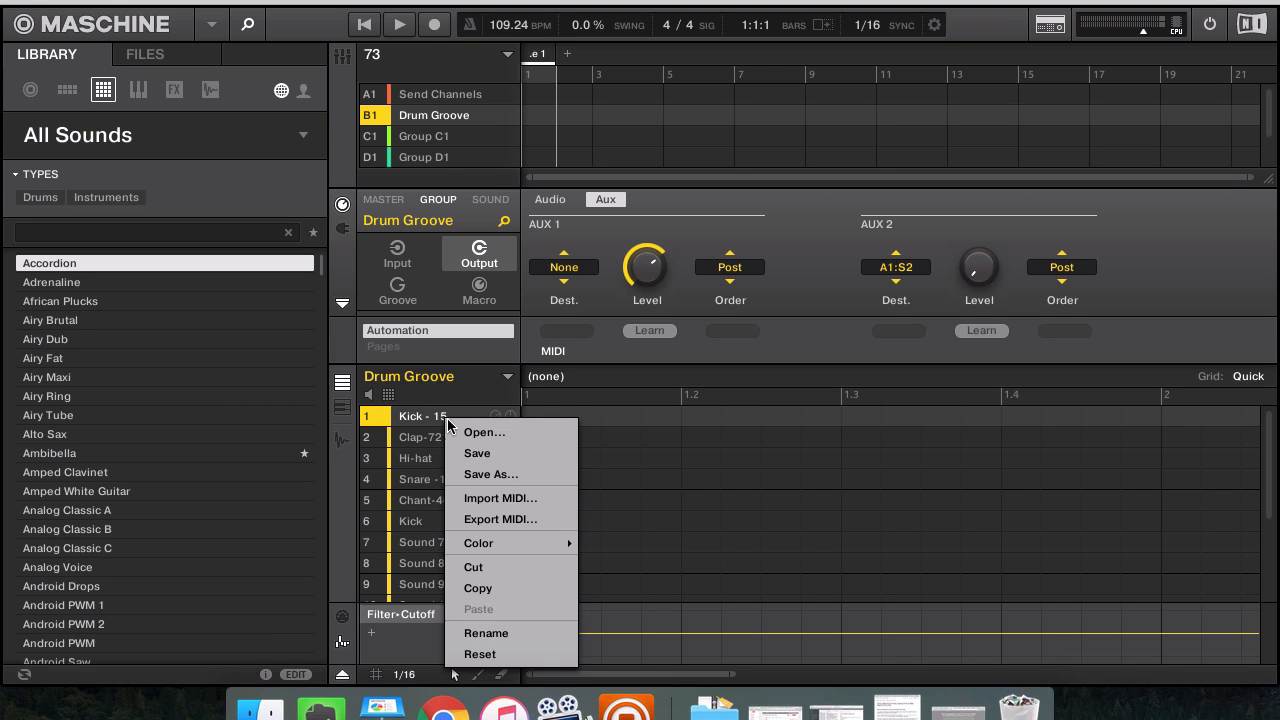
click(615, 363)
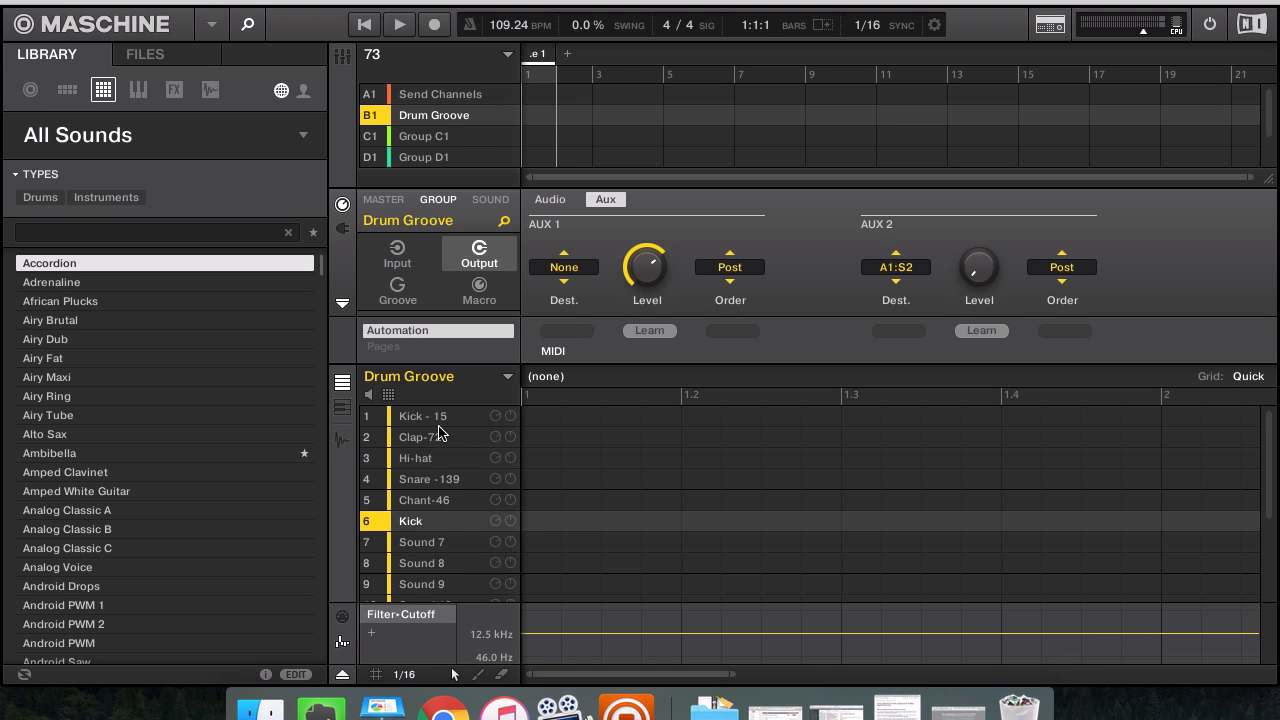
click(439, 432)
click(427, 422)
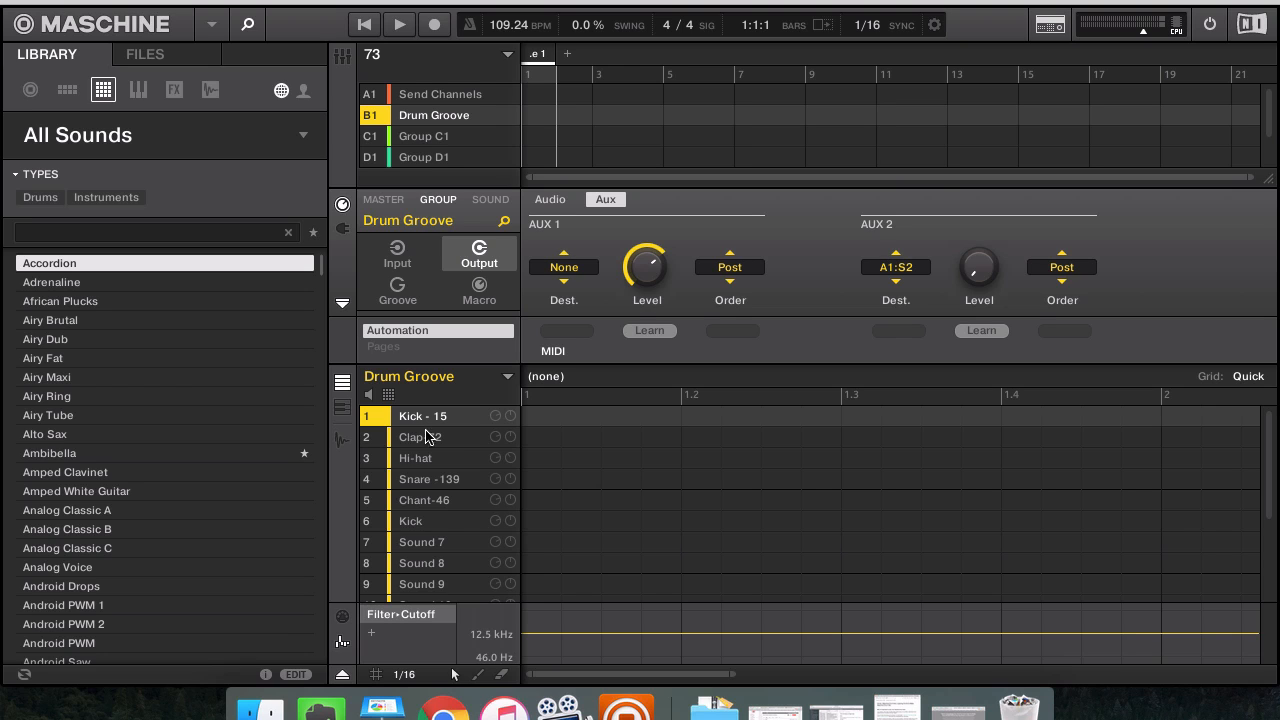
click(416, 521)
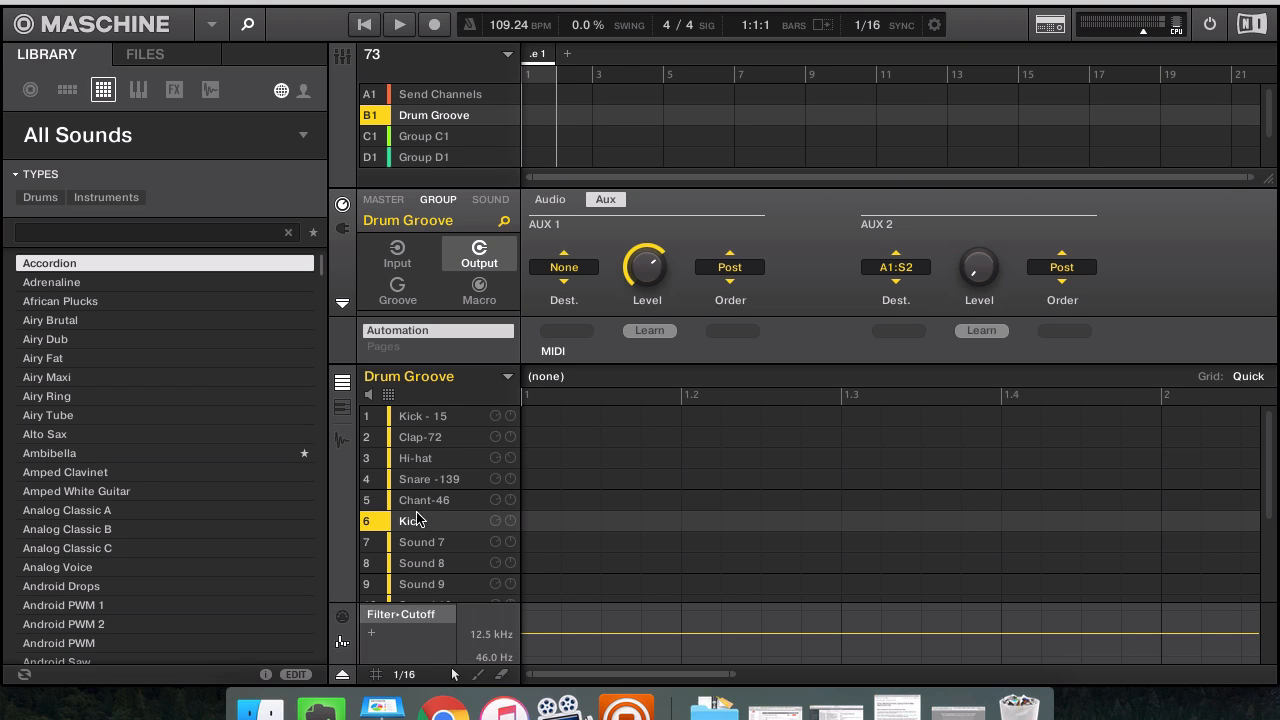
click(414, 419)
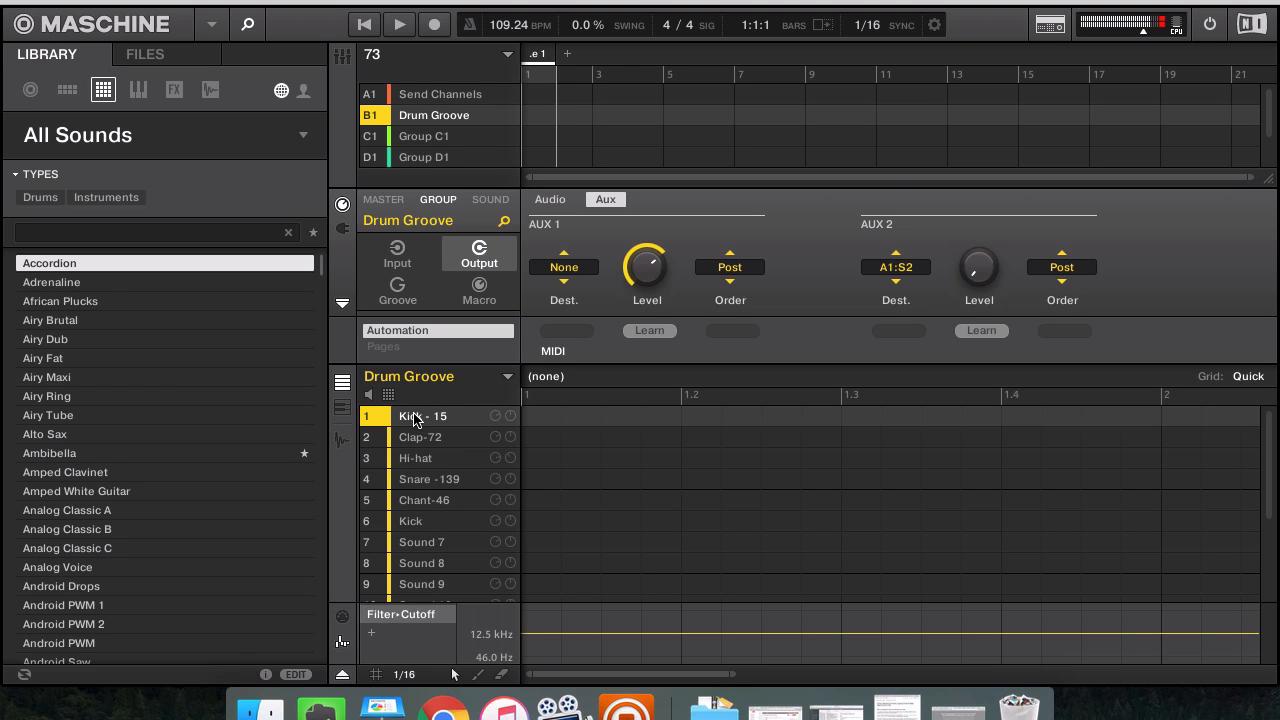
Show the sound-level plug-ins of Kick - 15 and bring up its Sampler's Pitch / Envelope settings.
click(490, 203)
click(550, 199)
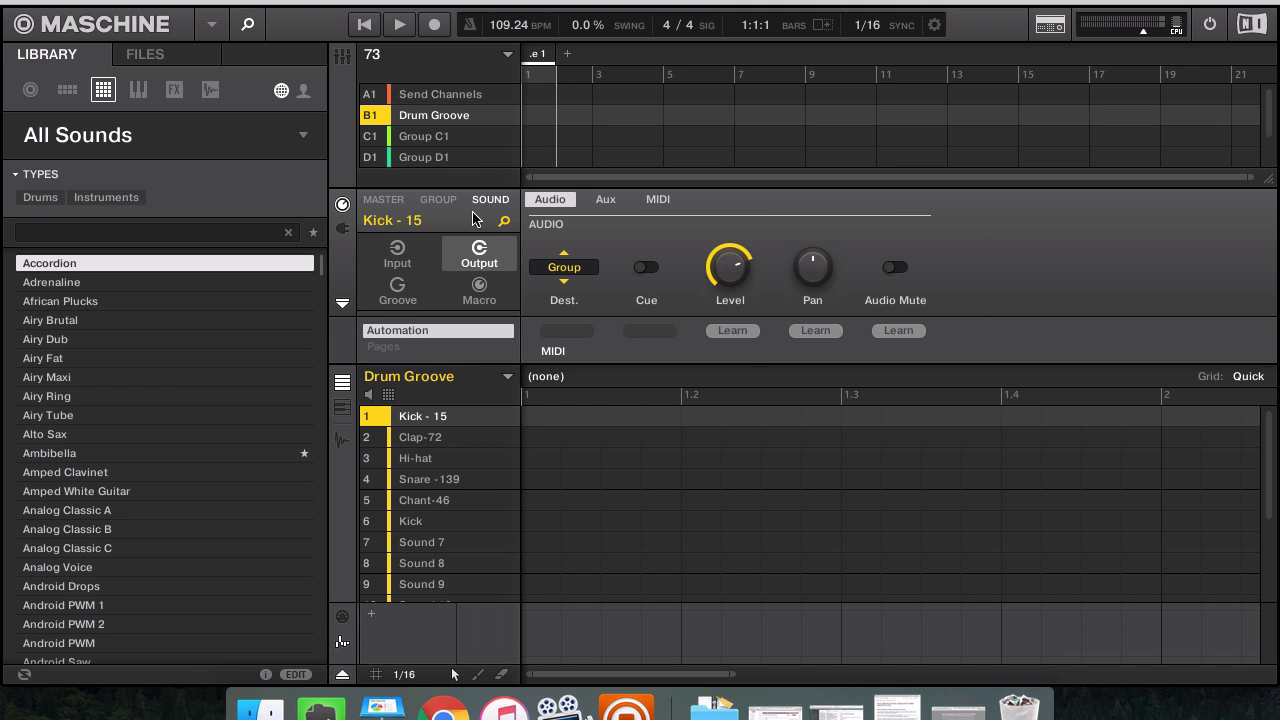
click(342, 228)
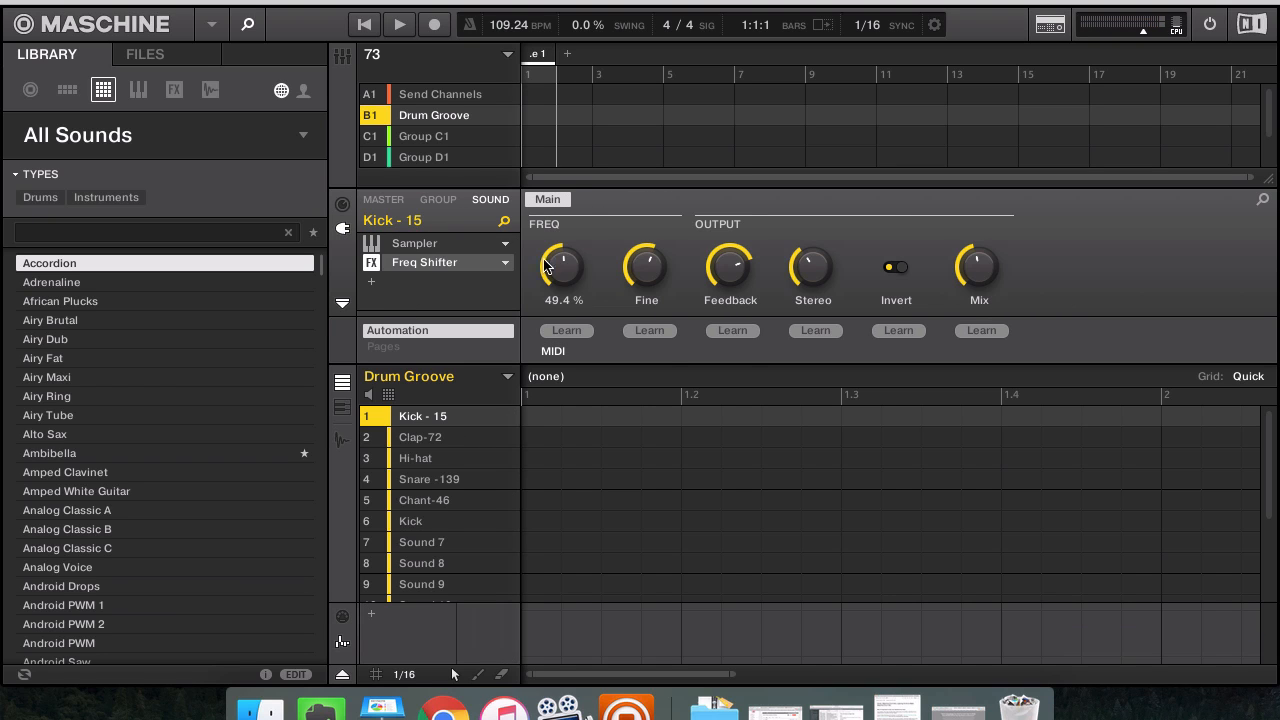
click(441, 246)
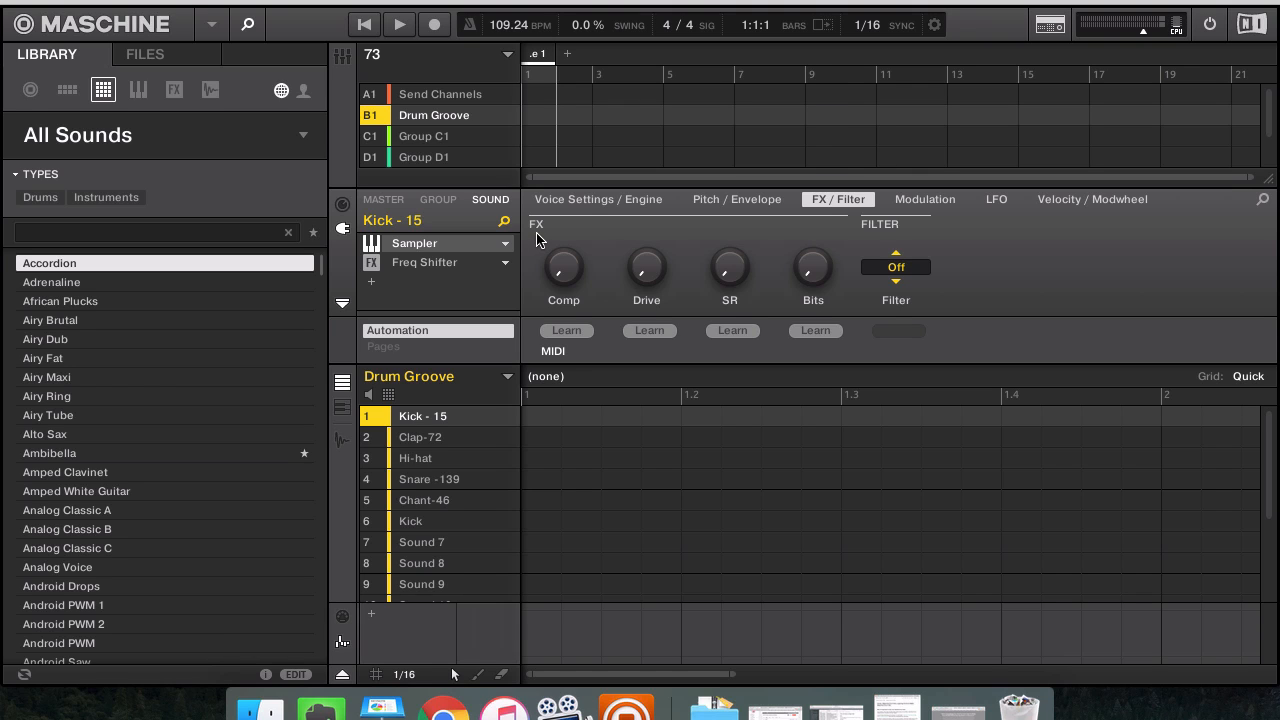
key(Left)
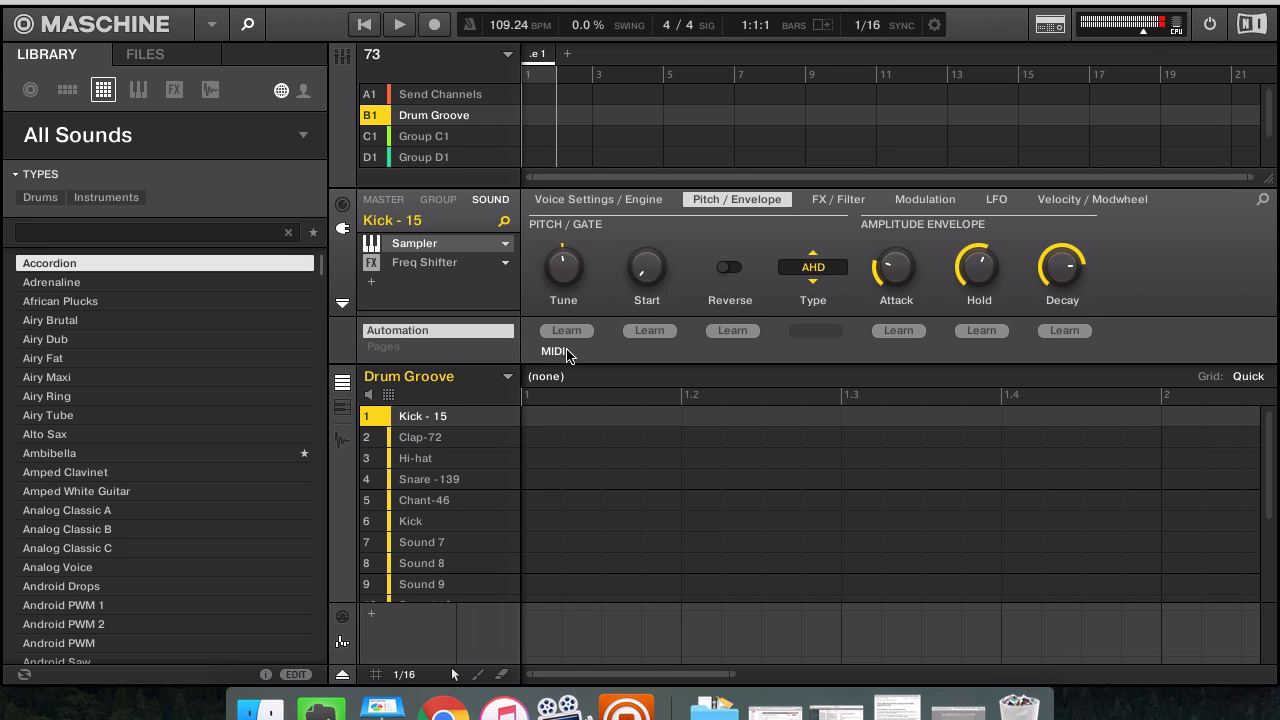
Raise Comp, Drive and Bits in the Kick - 15 Sampler and set its filter to EQ at about 186.2 Hz.
click(832, 200)
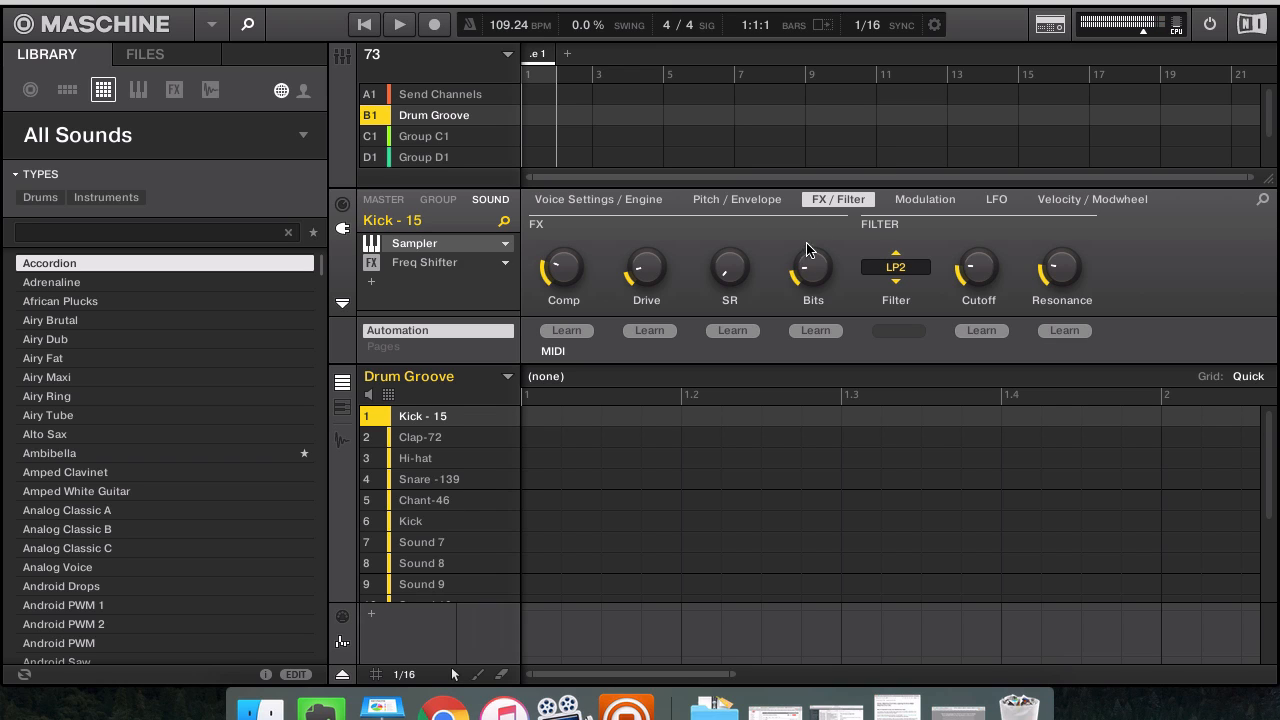
mouse_move(797, 272)
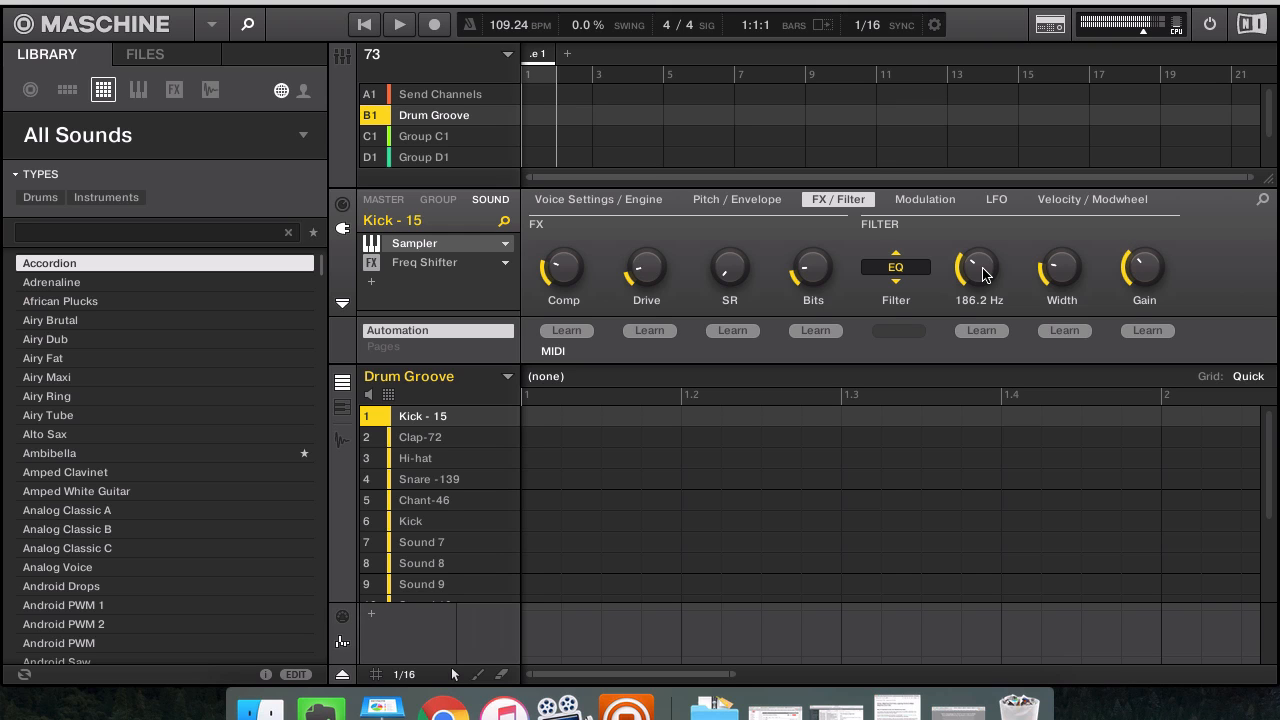
drag(983, 269, 983, 274)
Review the Kick - 15 Sampler's Tune and Attack settings and compare the sound with Kick.
click(748, 200)
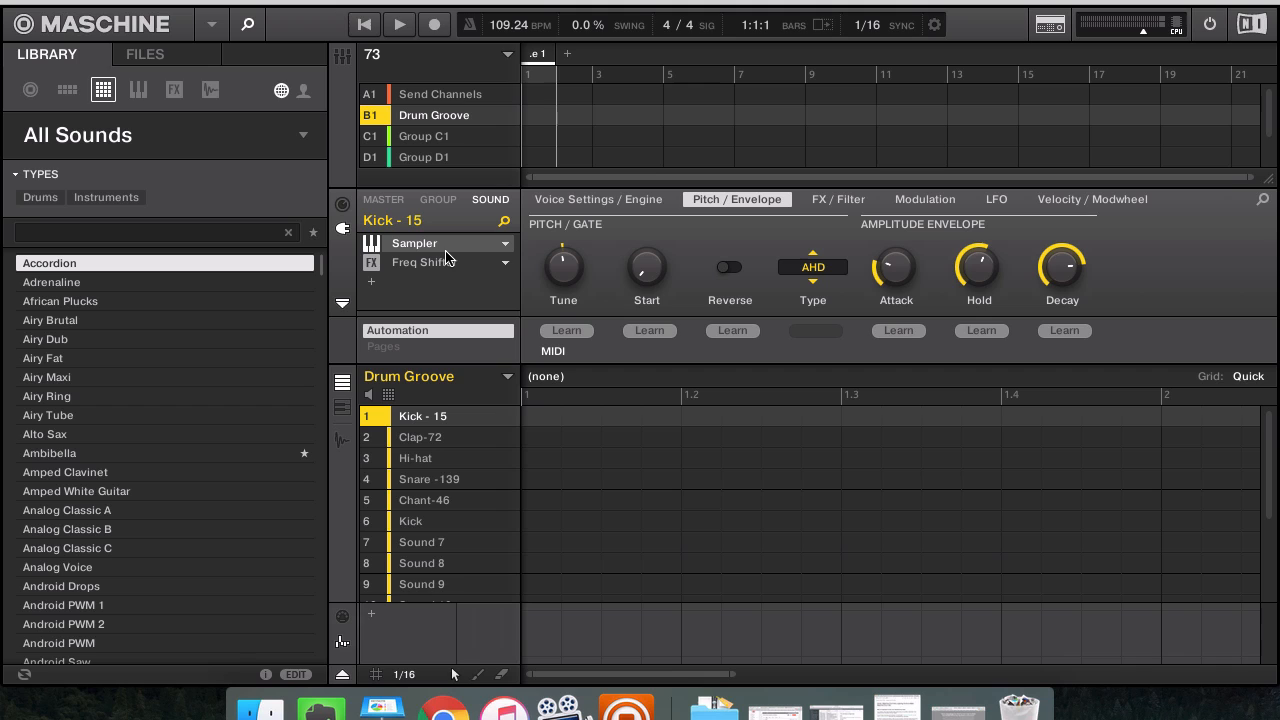
mouse_move(570, 268)
mouse_move(896, 270)
click(429, 524)
click(443, 419)
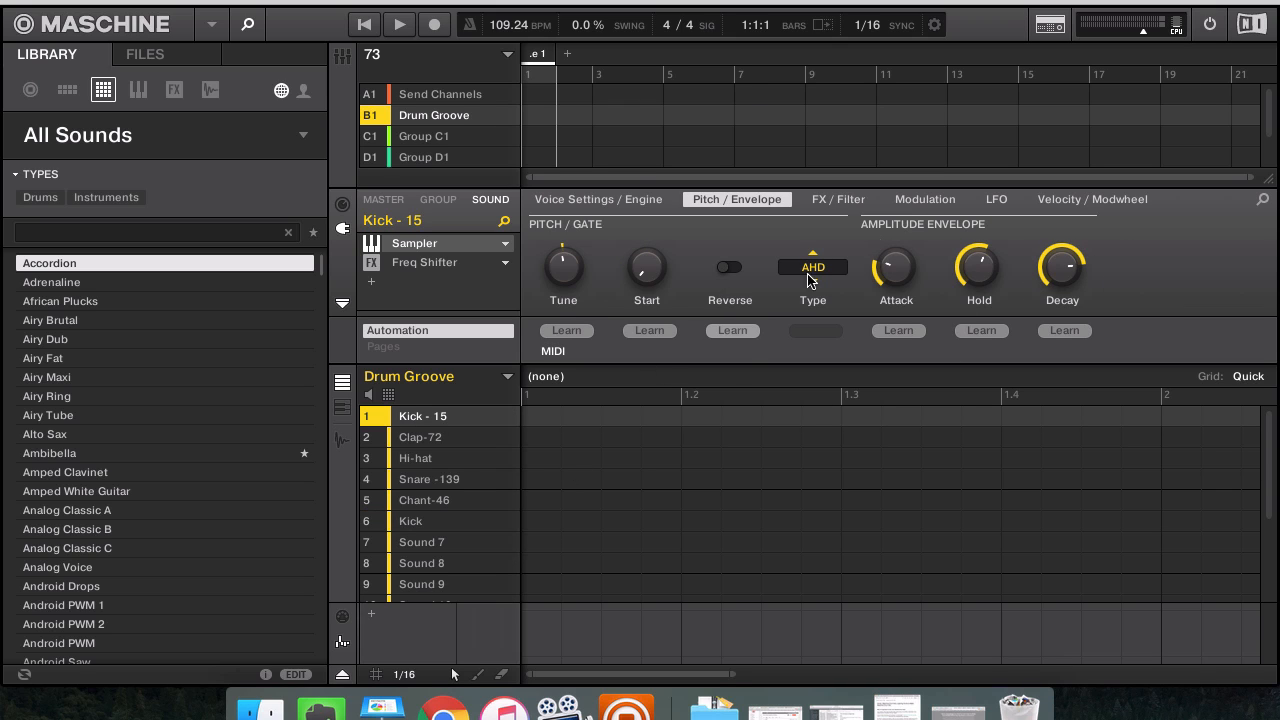
Set the Kick - 15 Sampler's EQ filter frequency to about 125.6 Hz and check its gain.
click(848, 200)
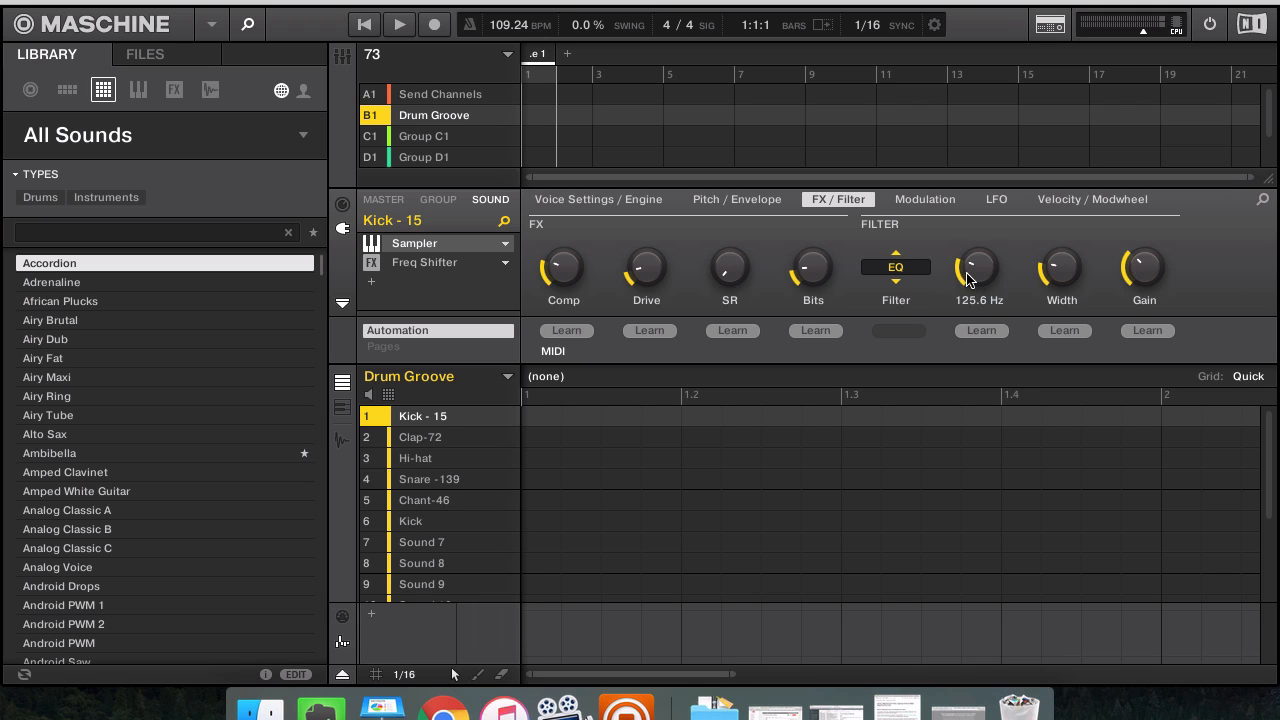
mouse_move(1150, 275)
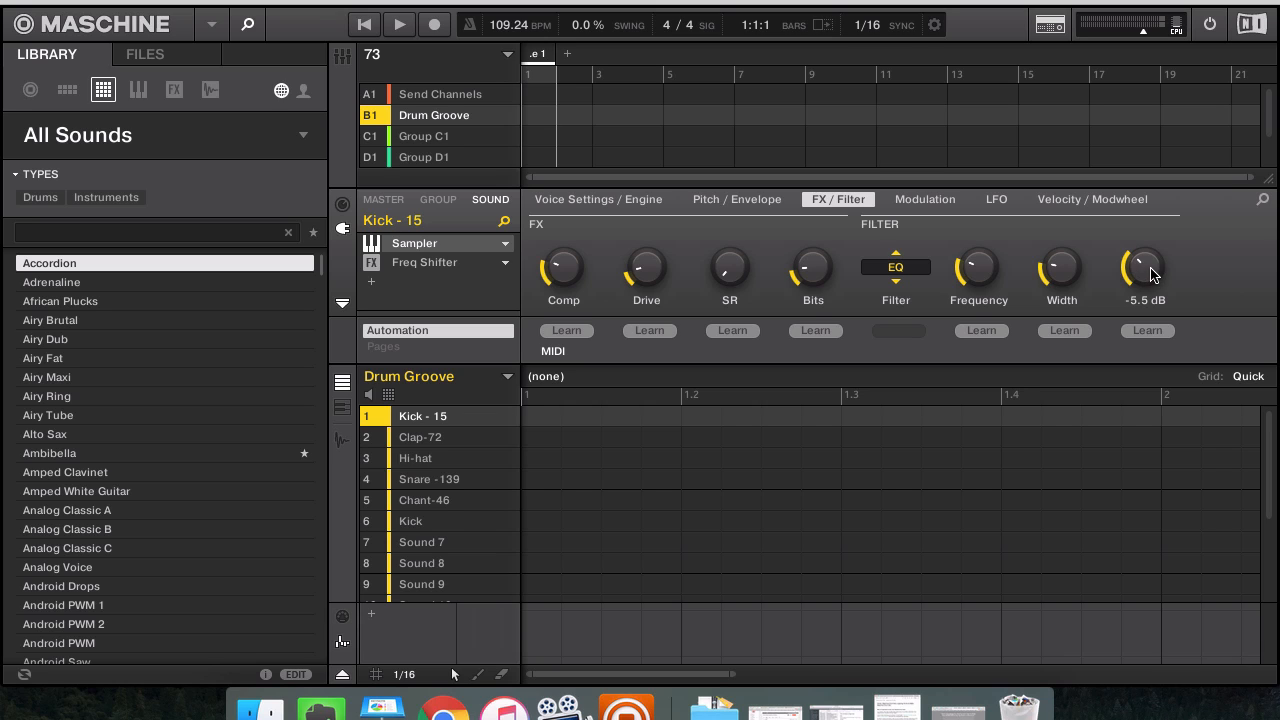
mouse_move(966, 264)
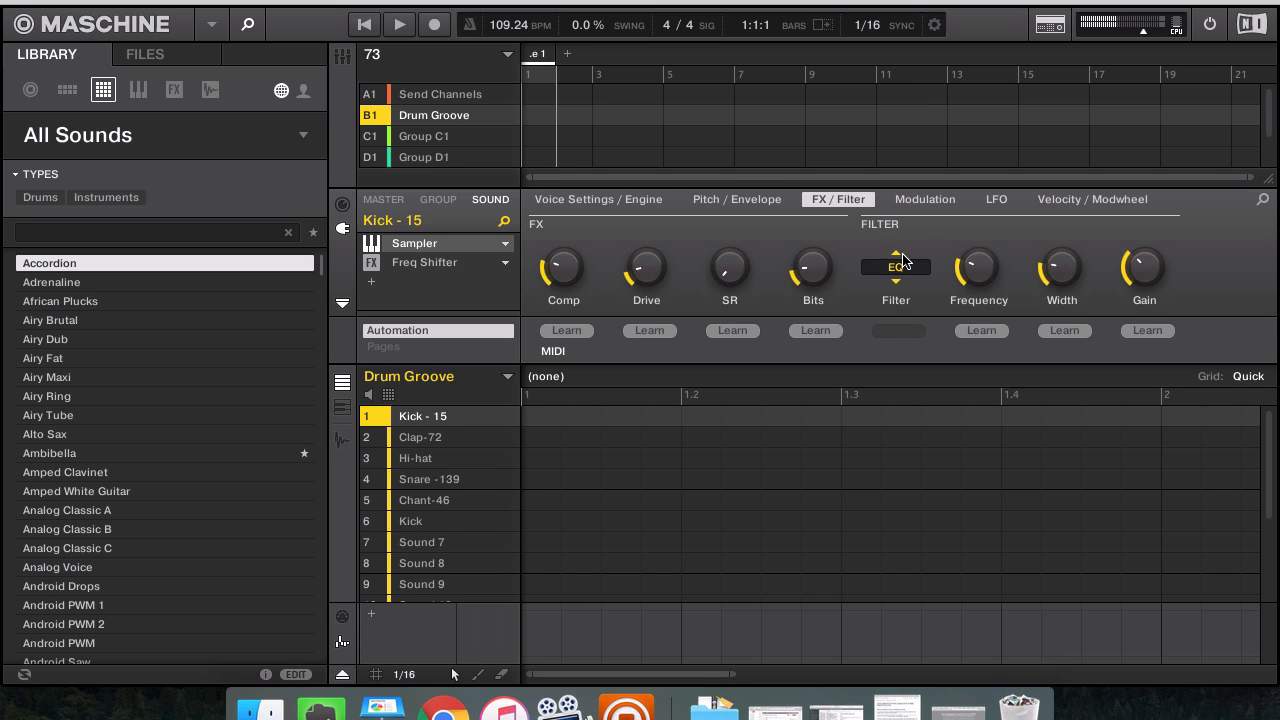
Switch between Kick and Kick - 15 and toggle the Freq Shifter effect's bypass on Kick - 15 for comparison.
key(v)
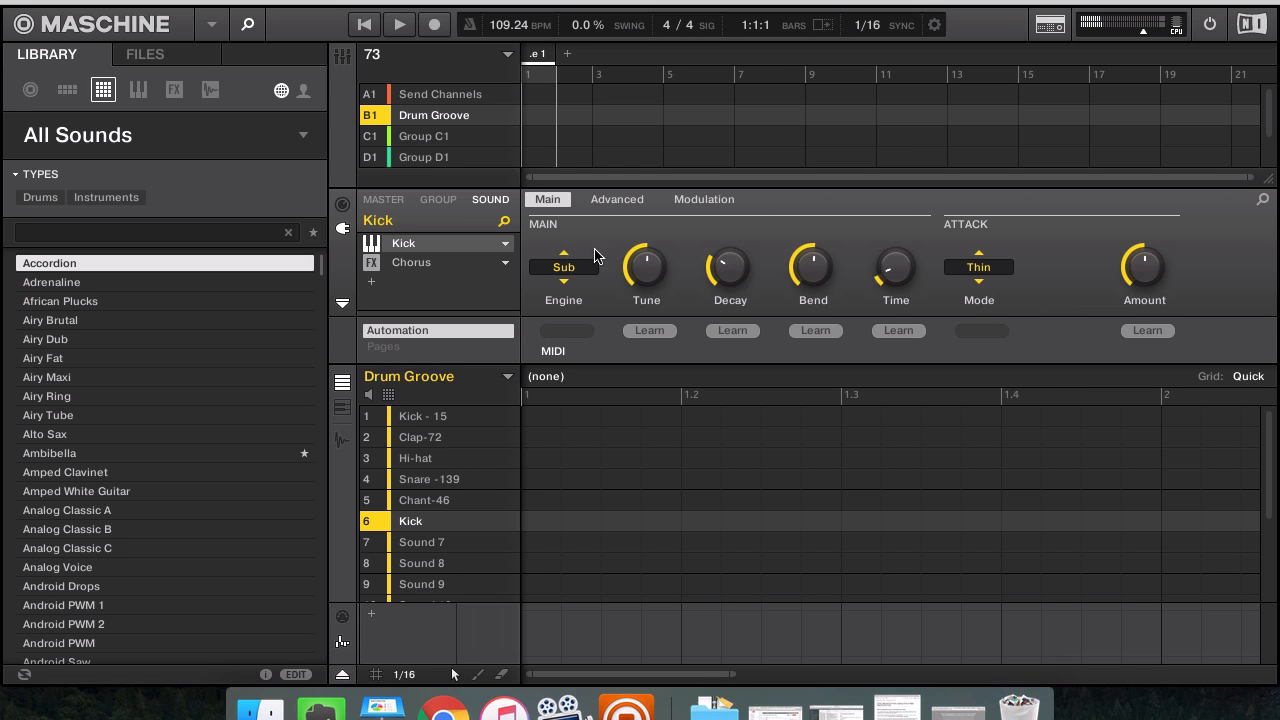
click(371, 265)
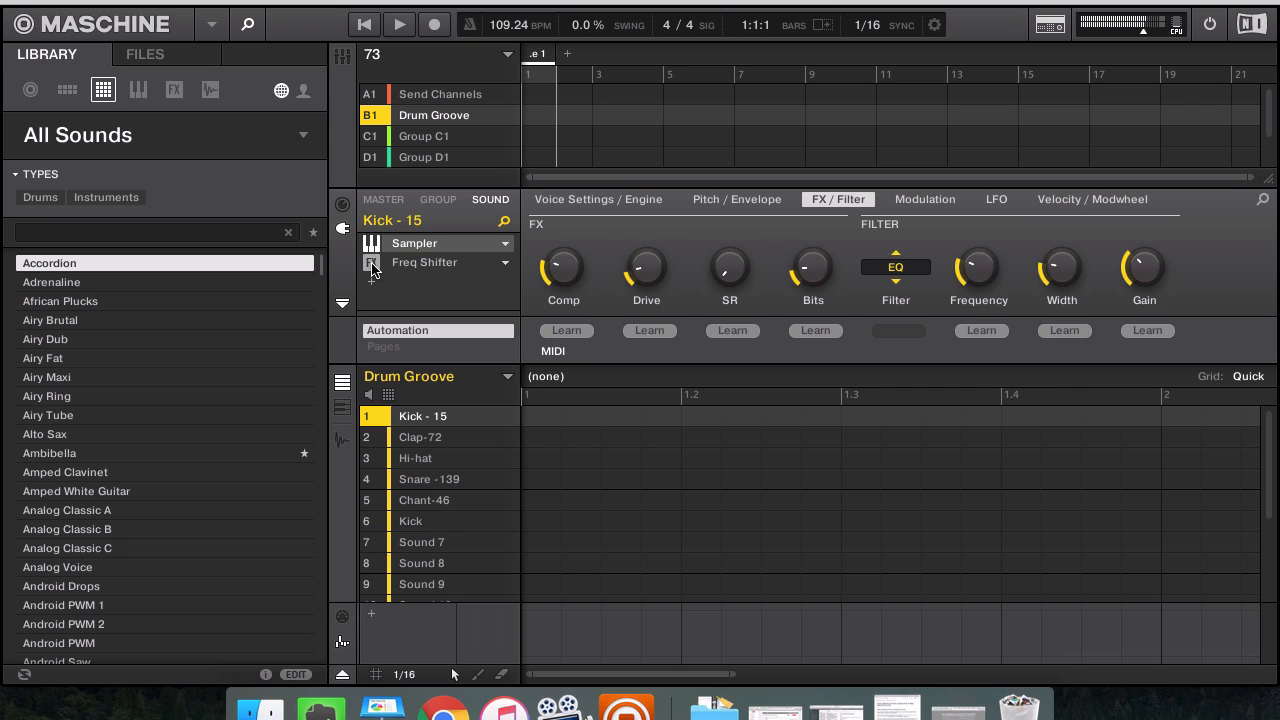
click(371, 265)
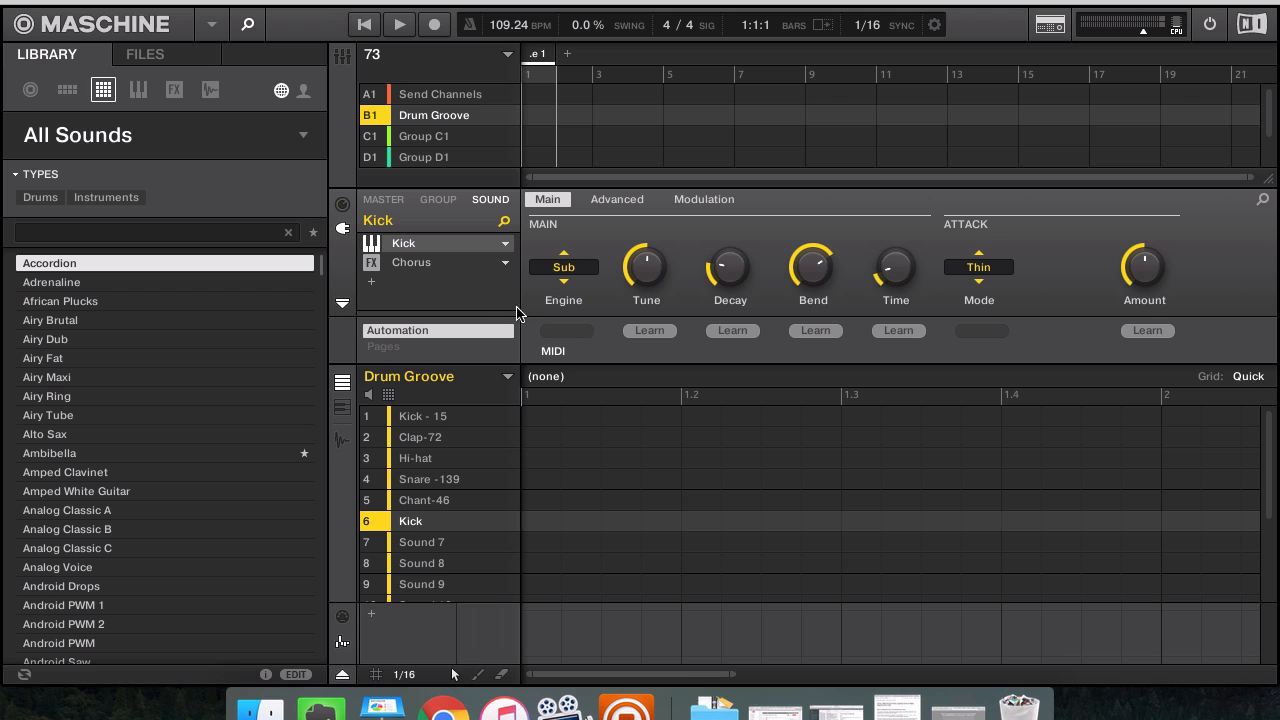
Shape the Kick drum synth by setting its attack mode to Thick and raising the attack Amount.
mouse_move(740, 268)
mouse_move(889, 262)
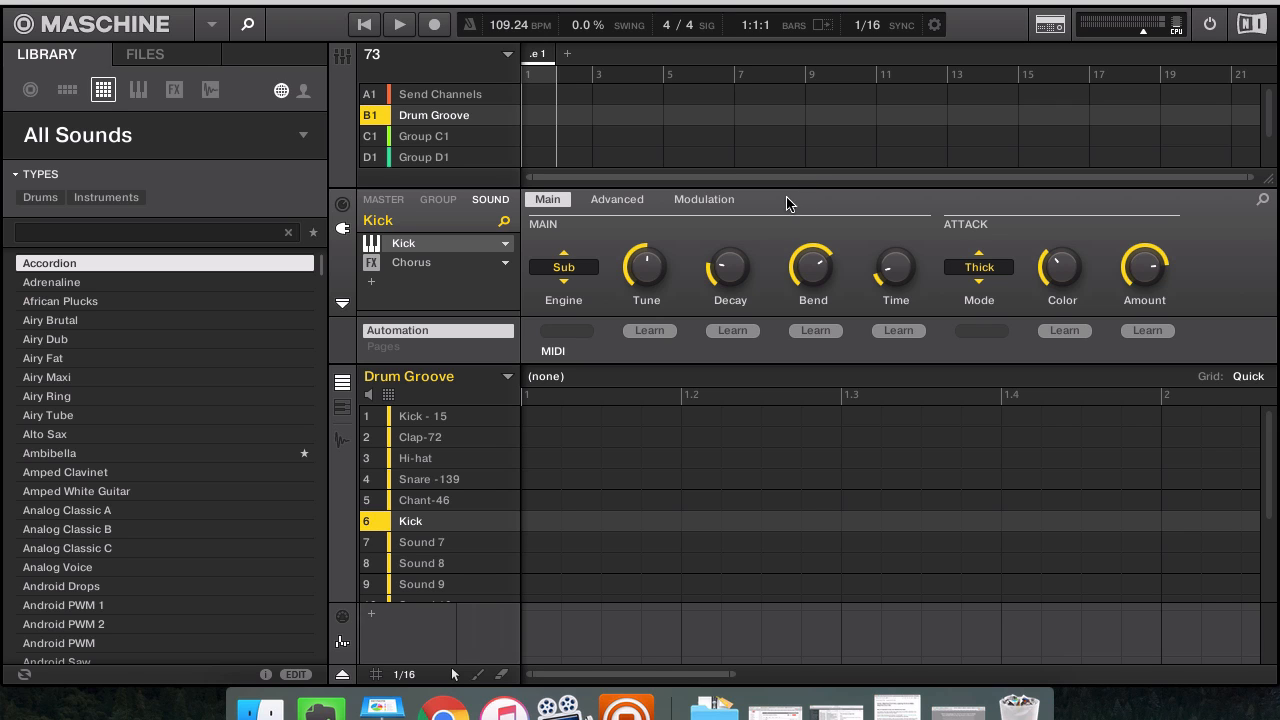
Add an internal EQ after Chorus on the Kick sound and boost its low-mid band at about 148.7 Hz.
click(371, 282)
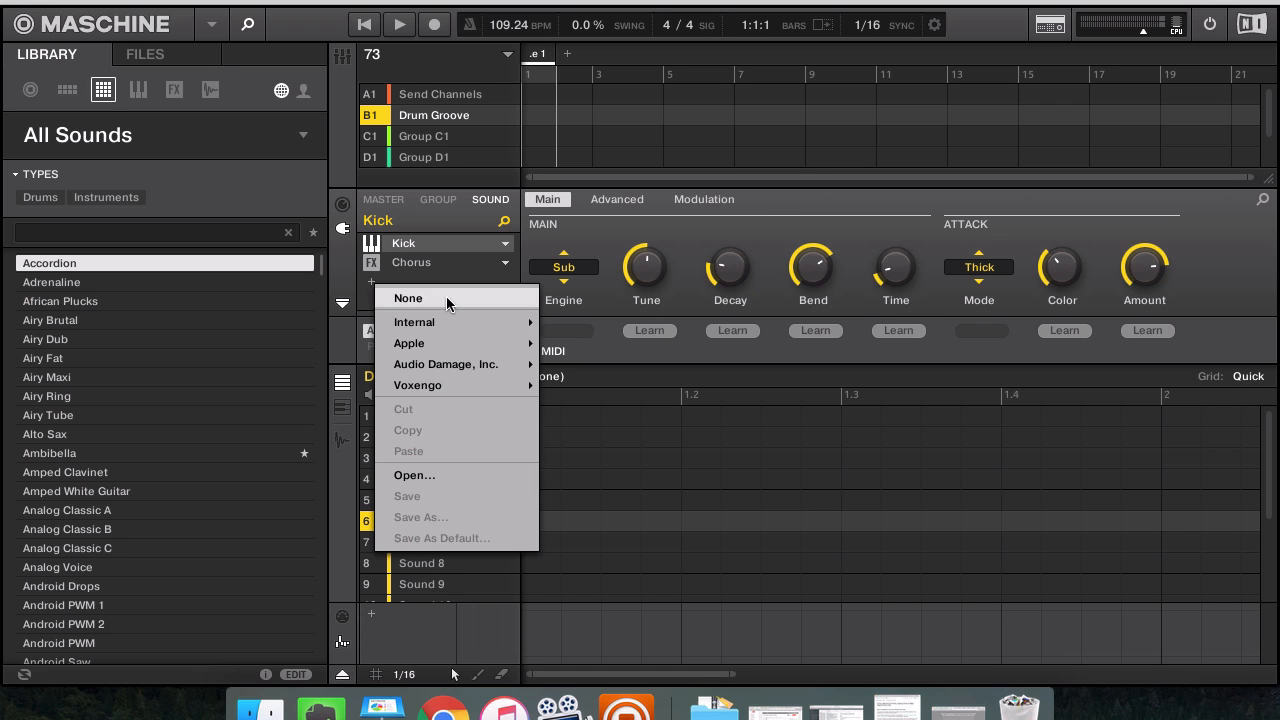
mouse_move(455, 322)
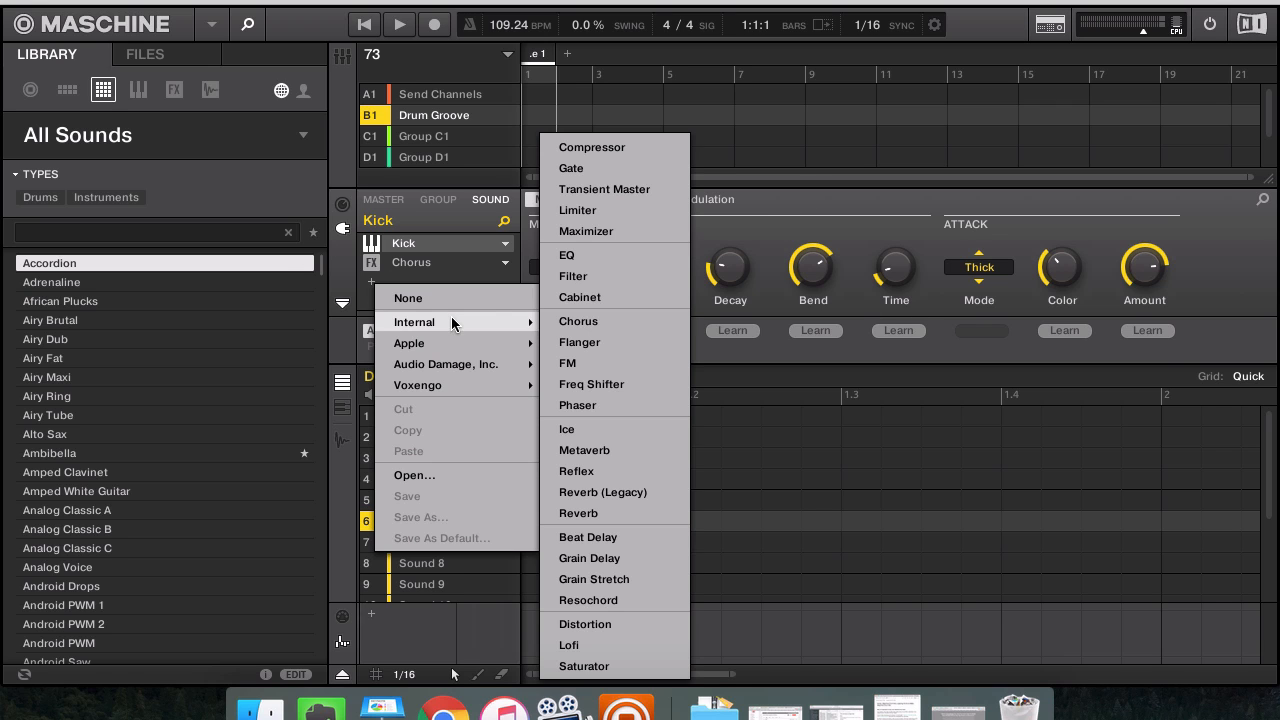
click(604, 256)
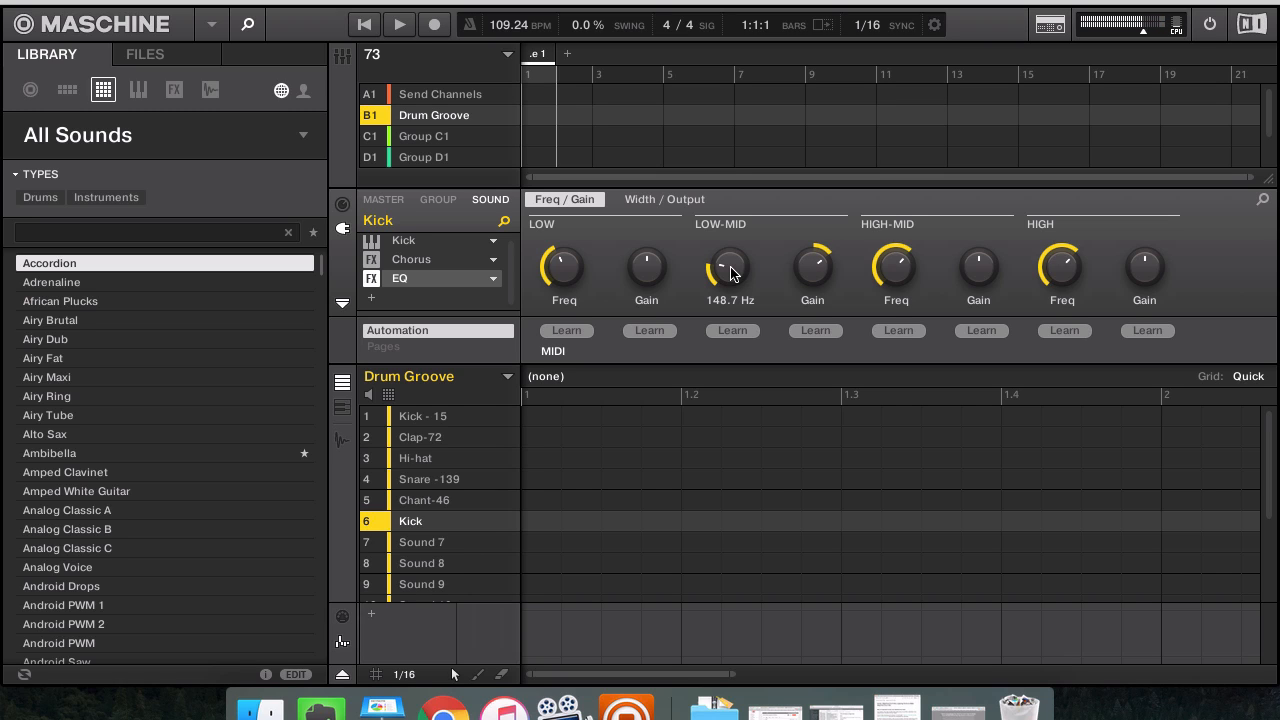
Lower the frequency of the Kick EQ's low band and cut that band's gain.
mouse_move(571, 263)
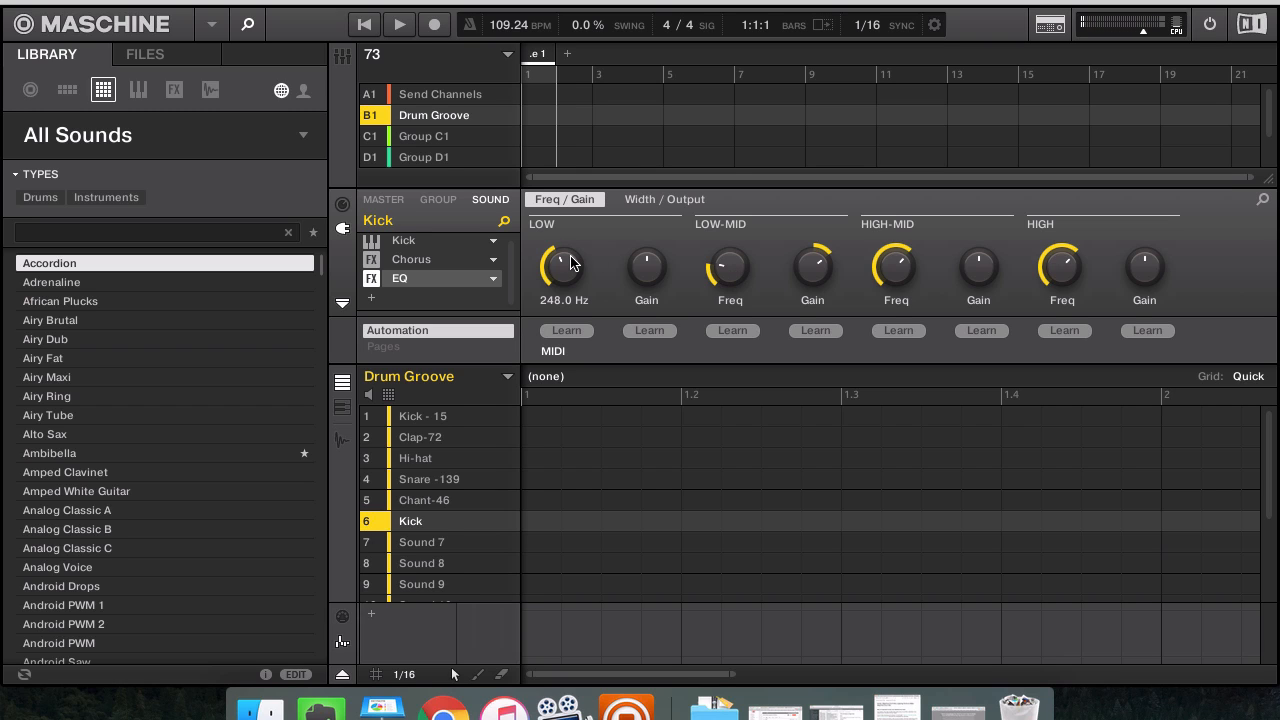
scroll(571, 263, down, 10)
scroll(574, 265, down, 2)
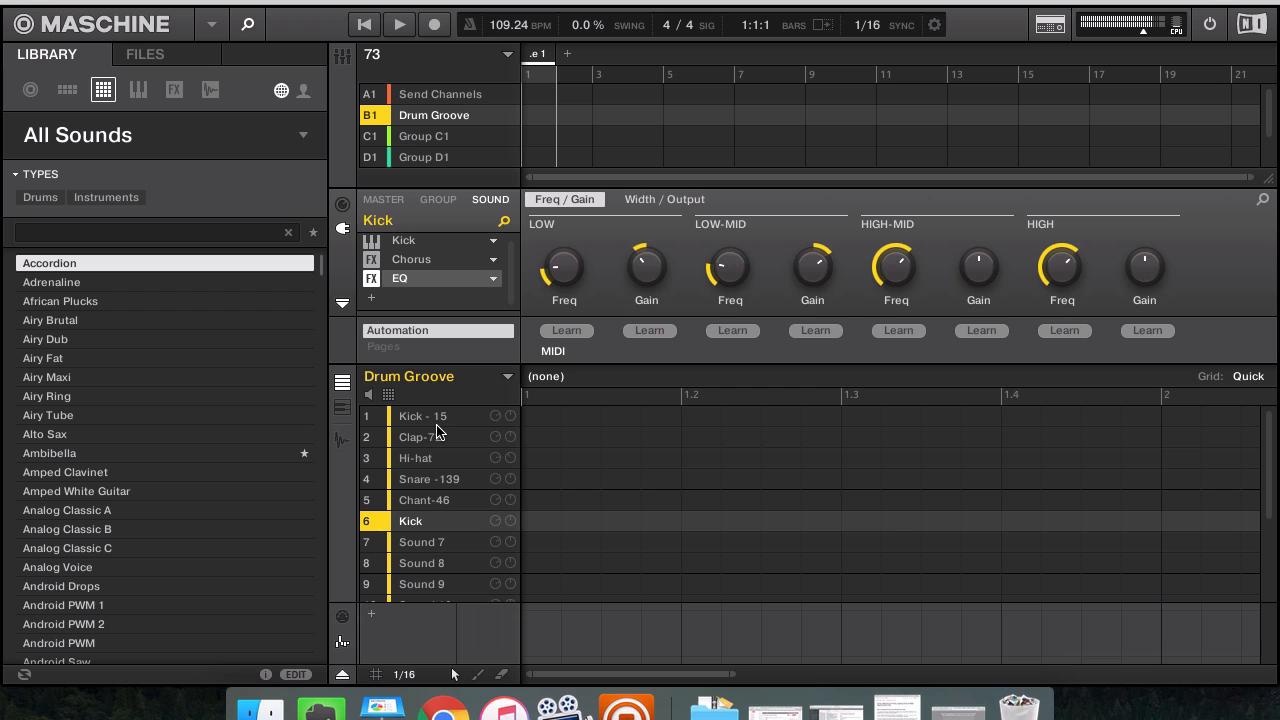
Add an internal Saturator after the EQ on the Kick sound and set its mode to Tape.
click(371, 298)
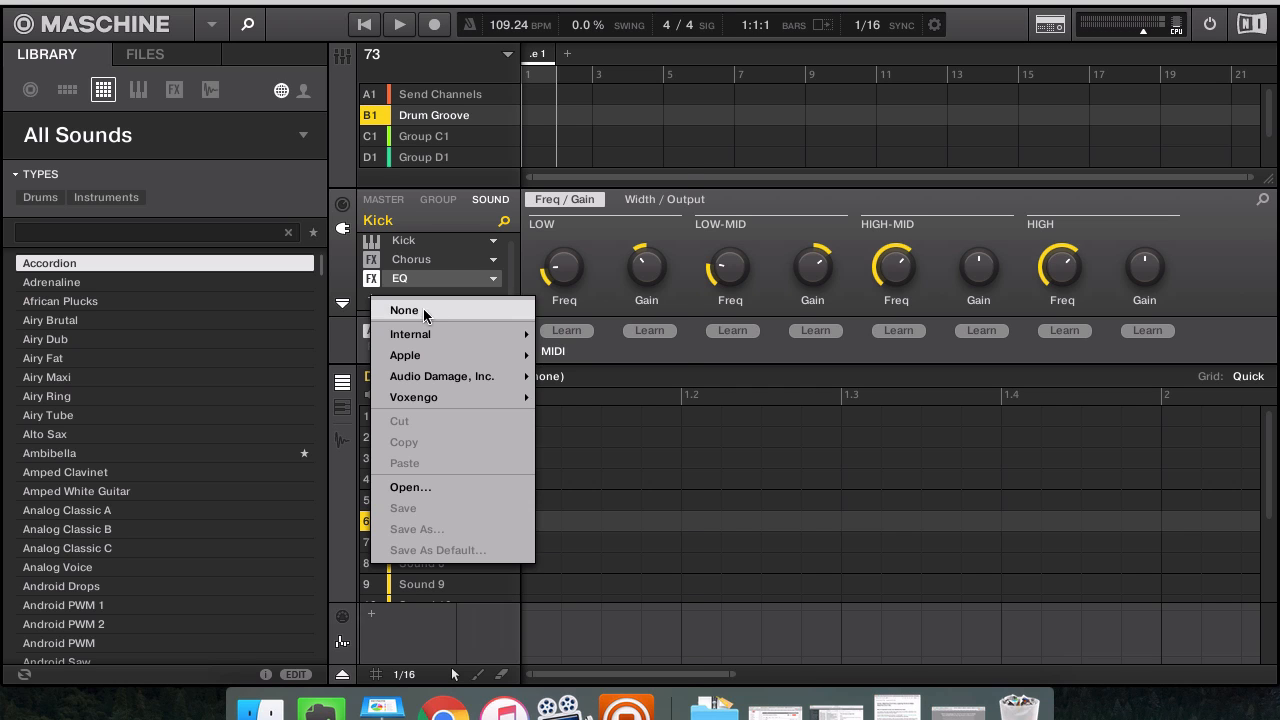
mouse_move(454, 331)
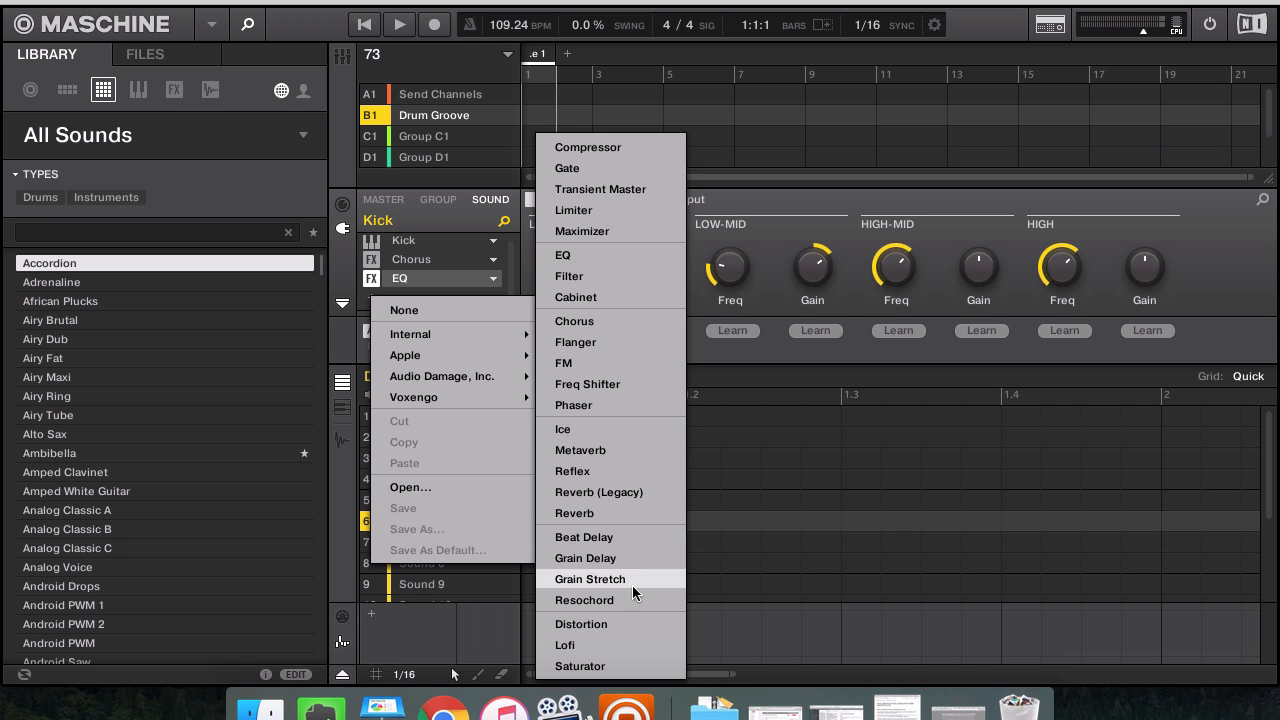
click(610, 668)
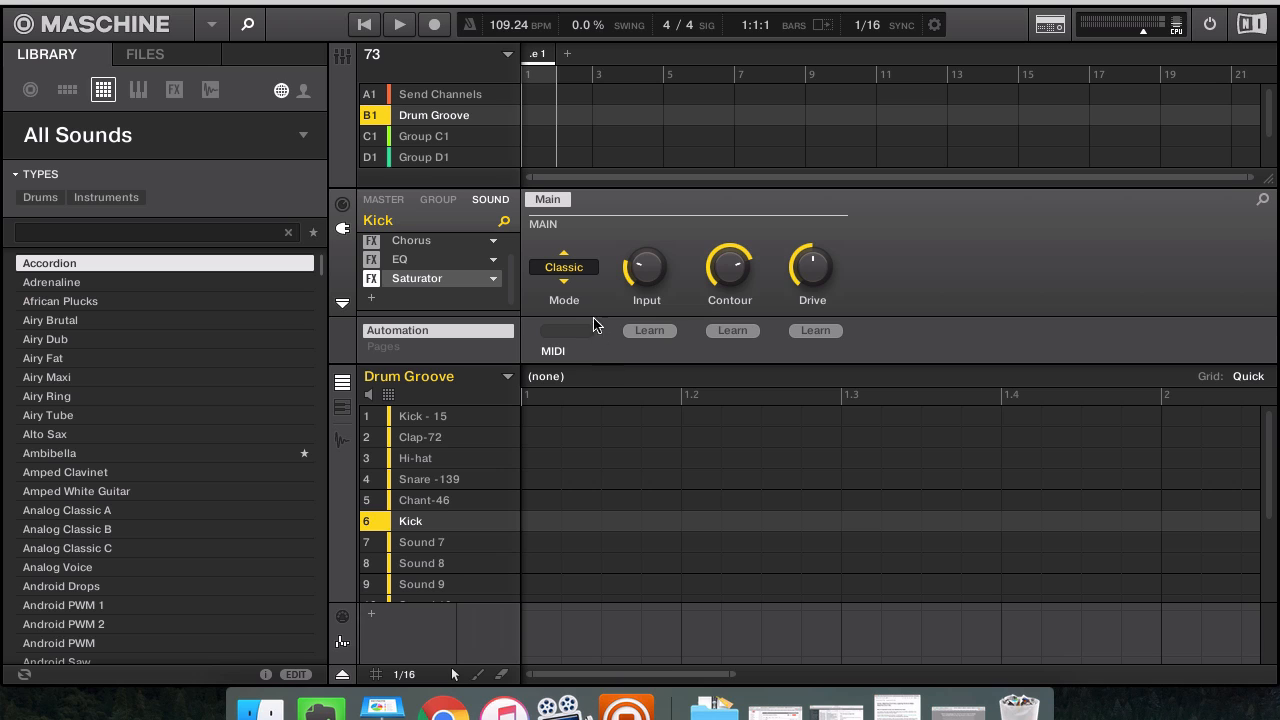
click(585, 270)
click(589, 318)
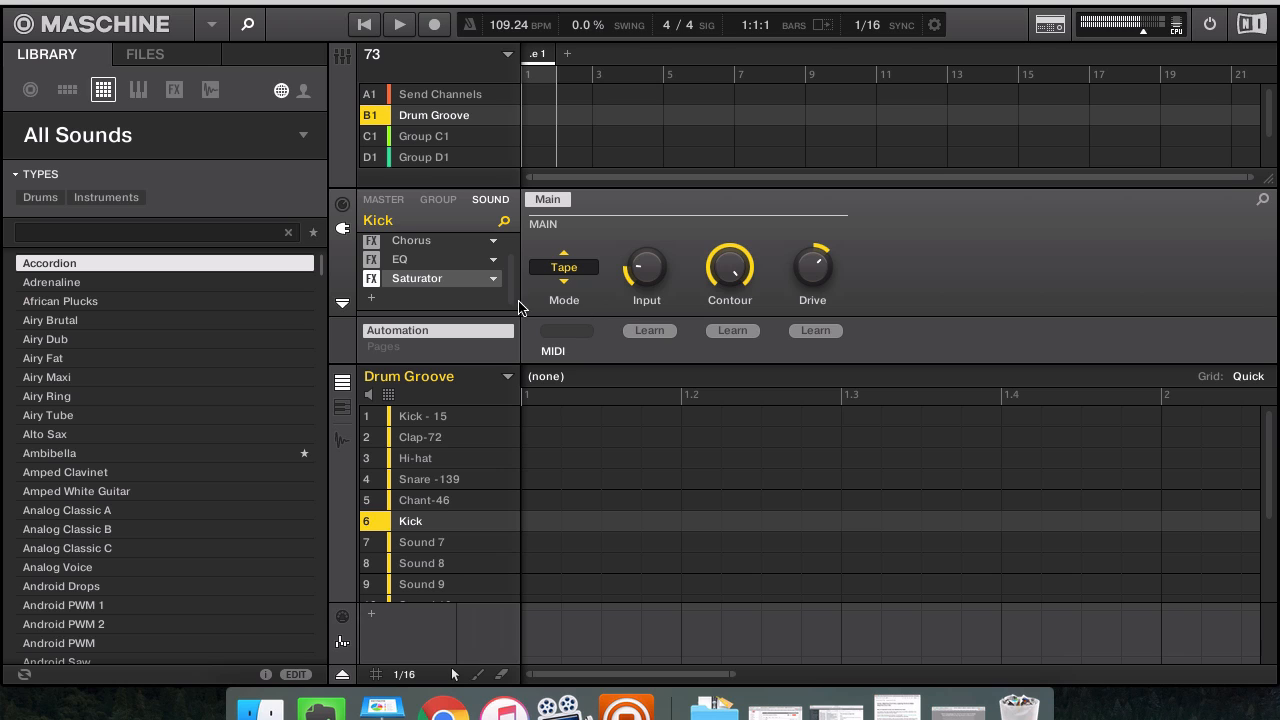
Bypass and remove the Saturator from the Kick sound, and compare the Kick - 15 and Kick sounds.
click(369, 280)
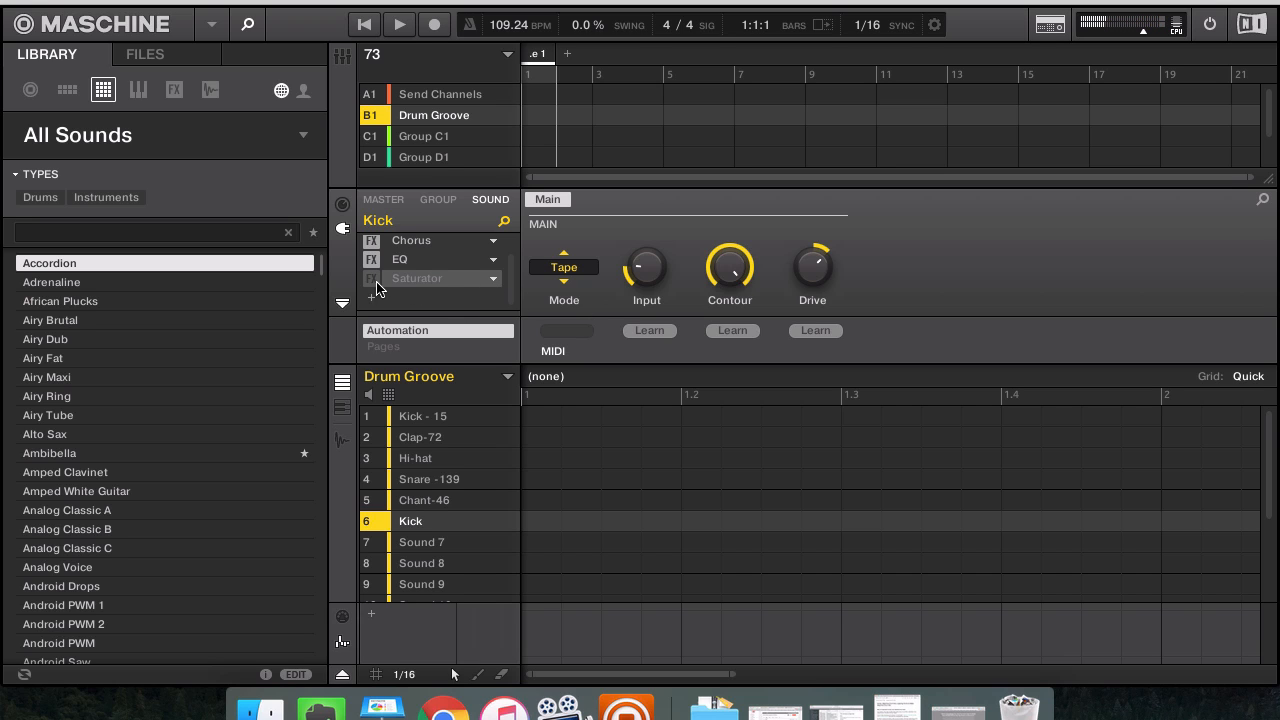
click(503, 280)
click(528, 287)
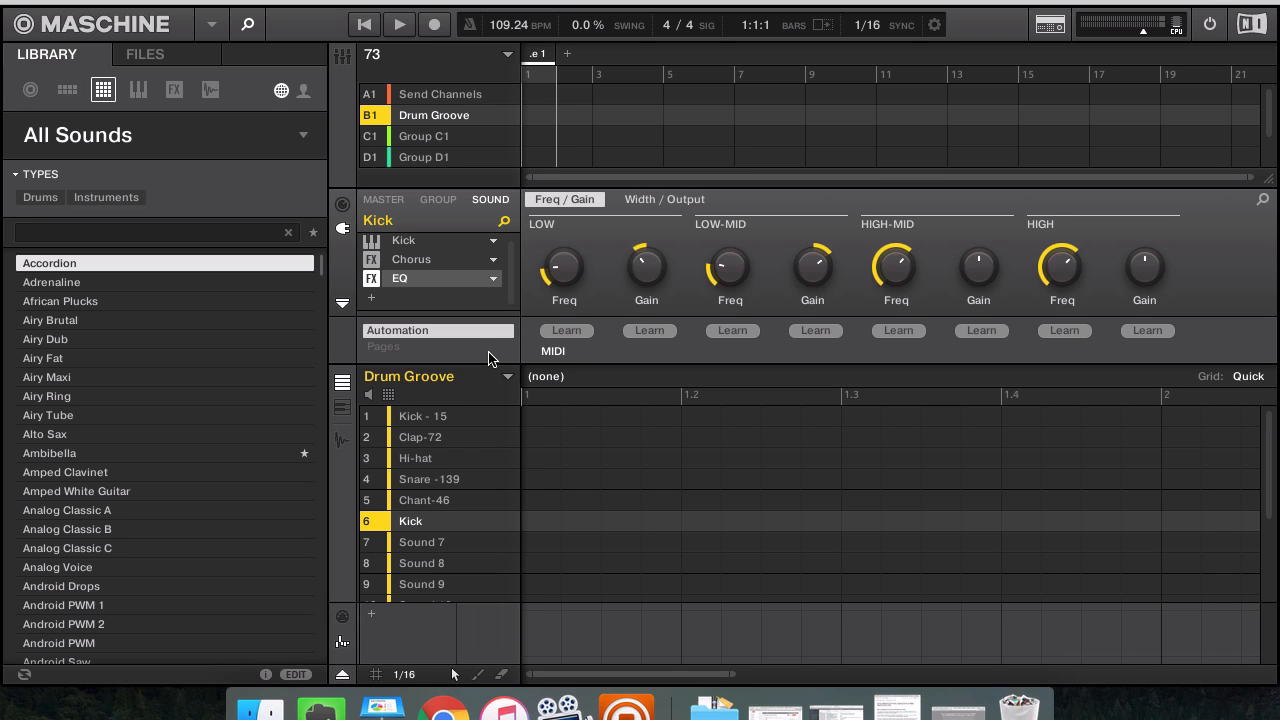
click(418, 420)
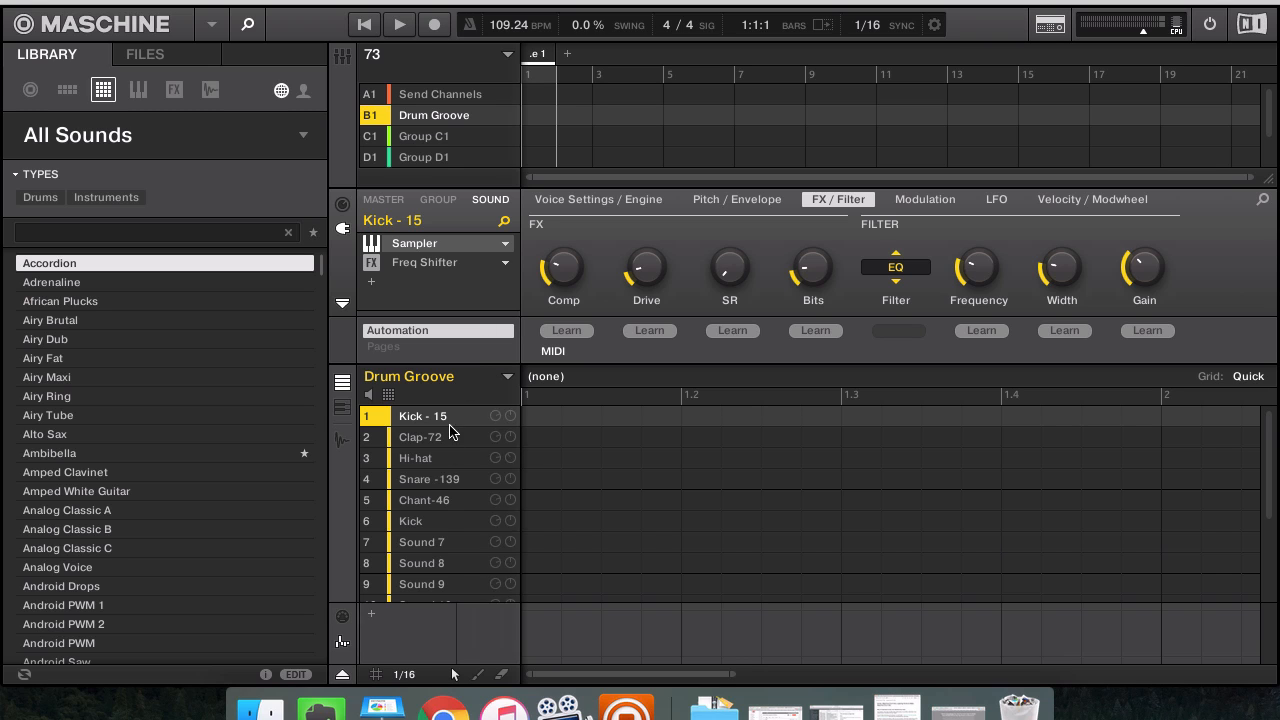
click(428, 521)
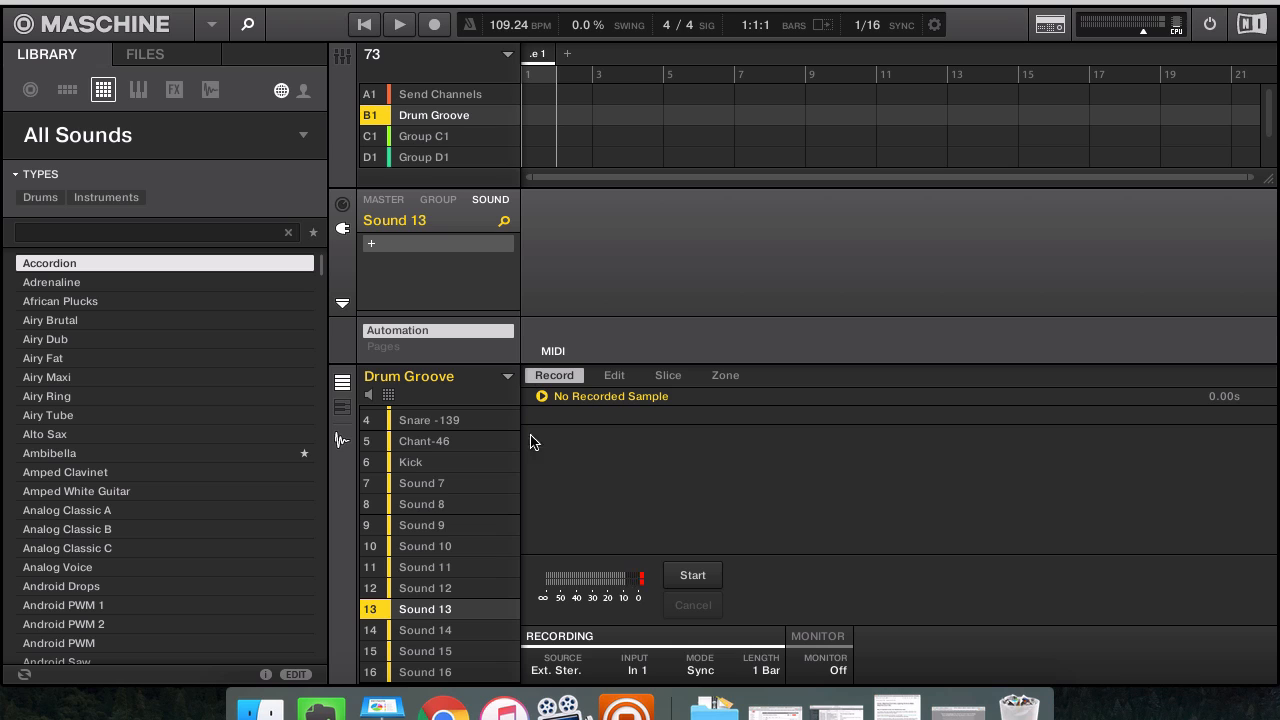
Configure sampling for Sound 13 with the Internal source, Detect mode and a threshold of -19.4 dB.
click(563, 677)
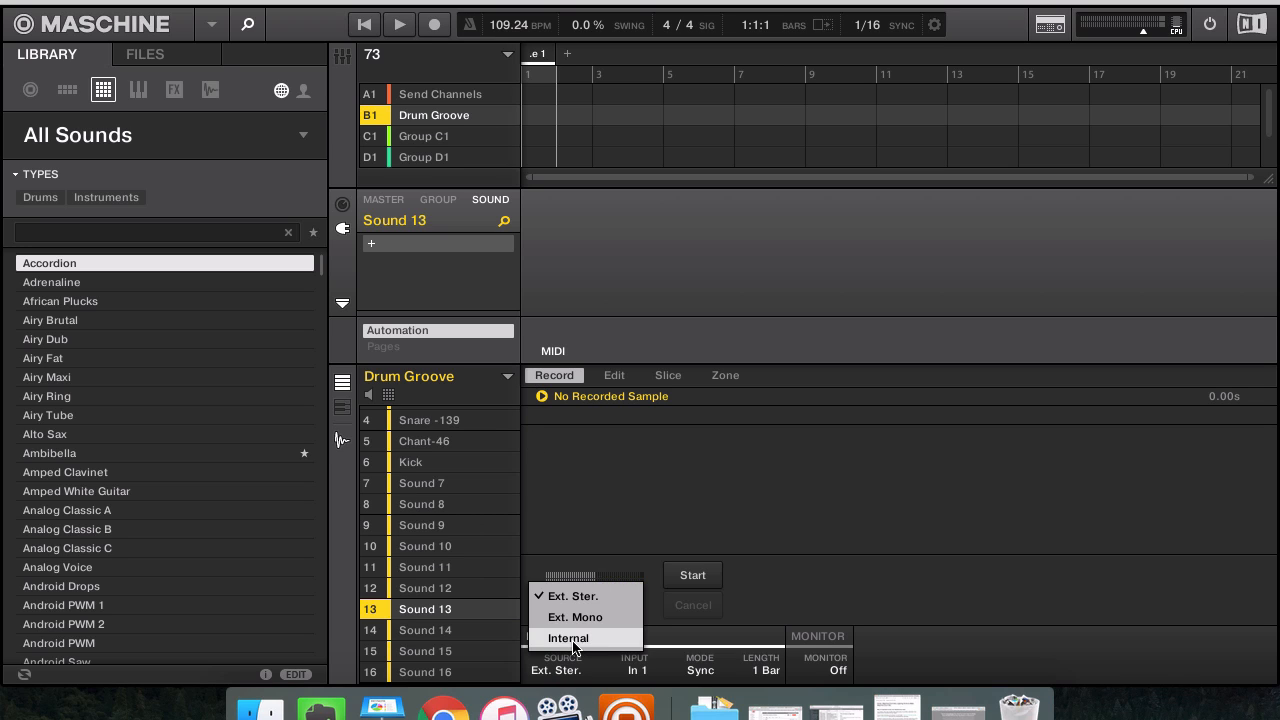
click(573, 638)
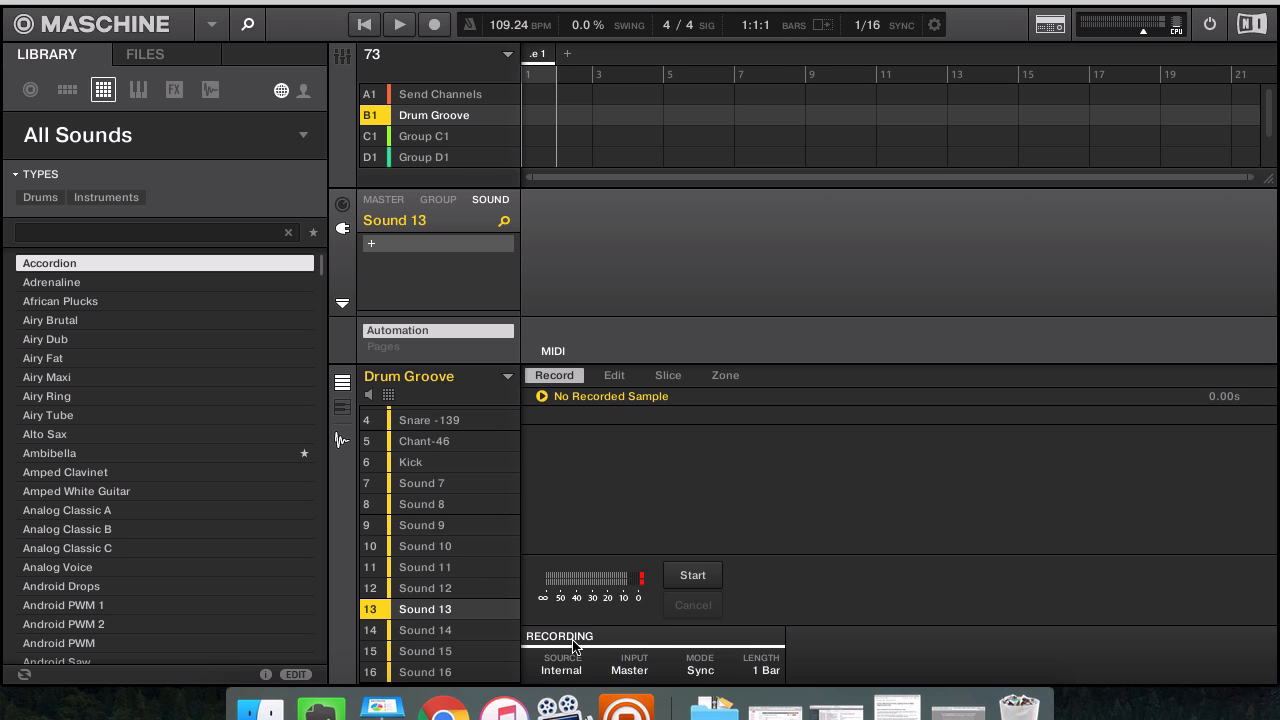
click(717, 683)
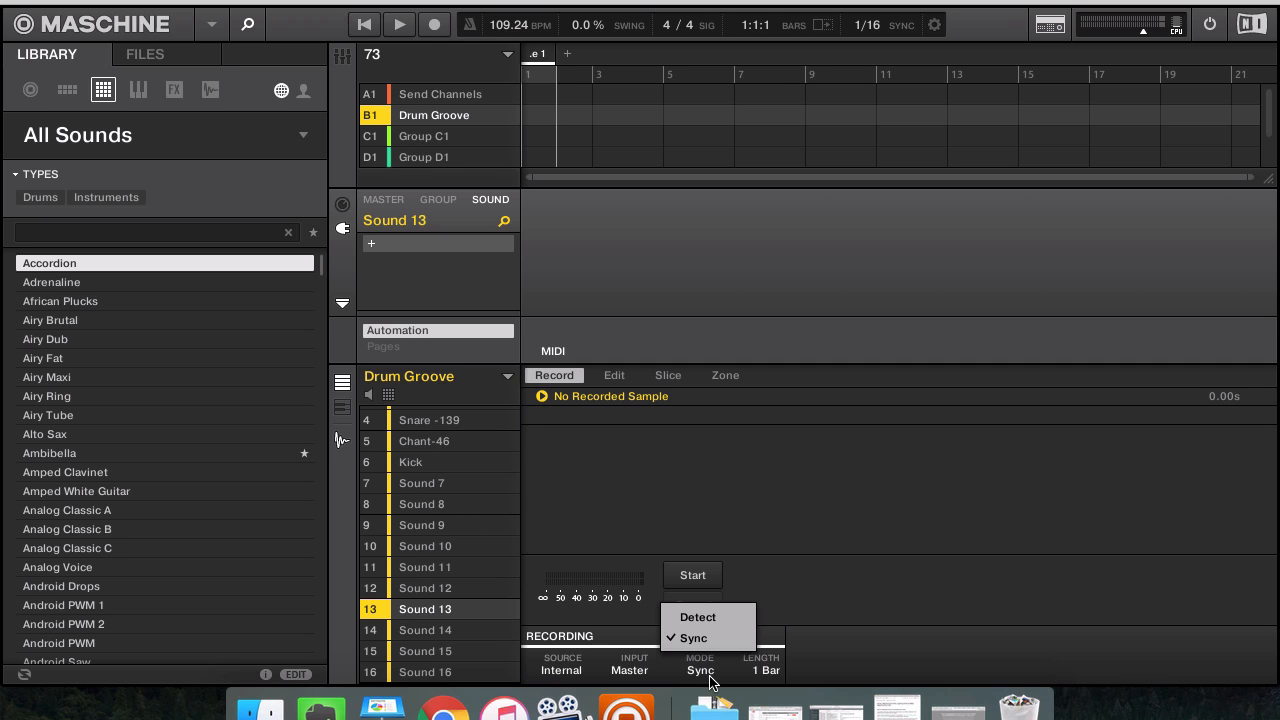
click(711, 614)
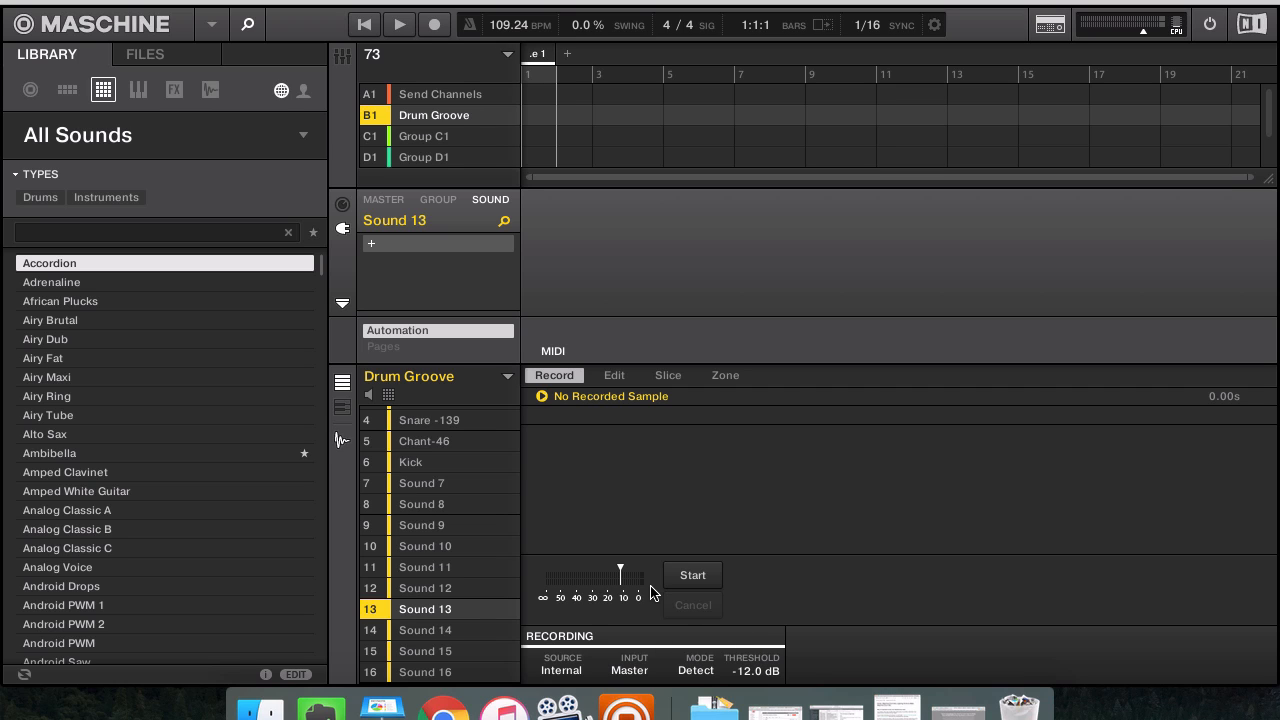
drag(620, 572, 612, 574)
key(XF86AudioRaiseVolume)
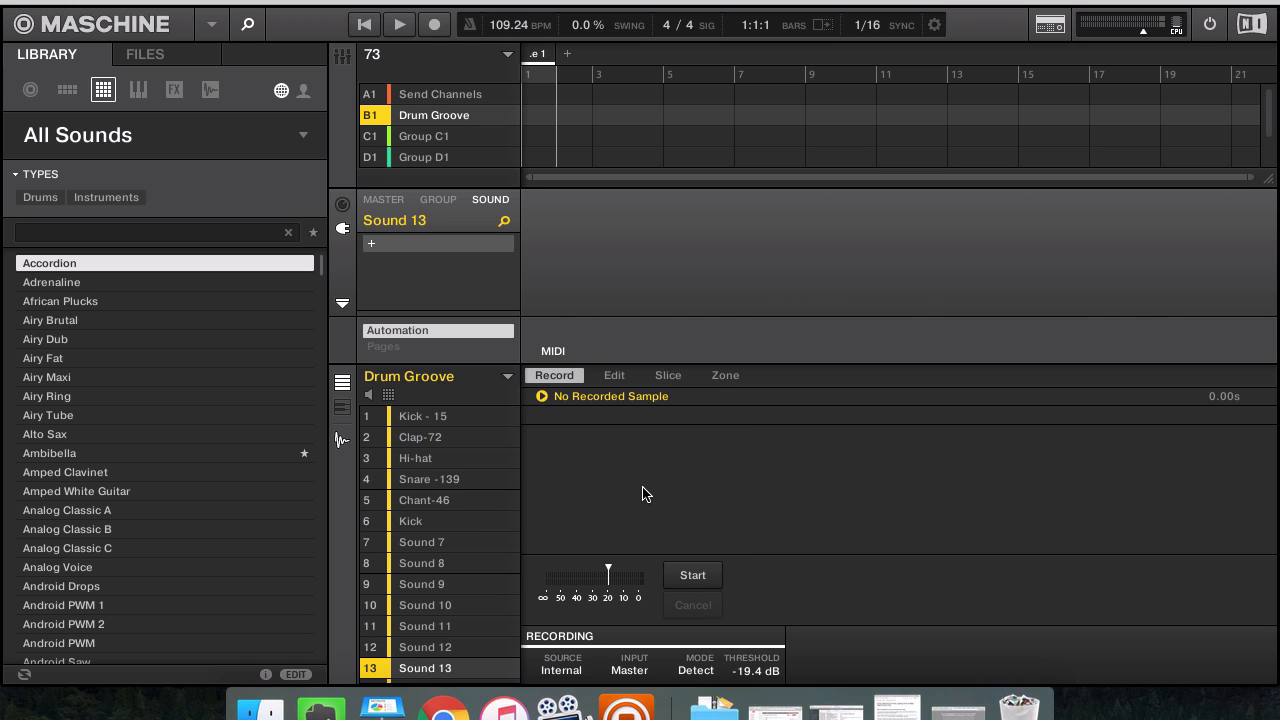
Record the kick internally into Sound 13, stop the recording and open the sample for editing.
click(693, 577)
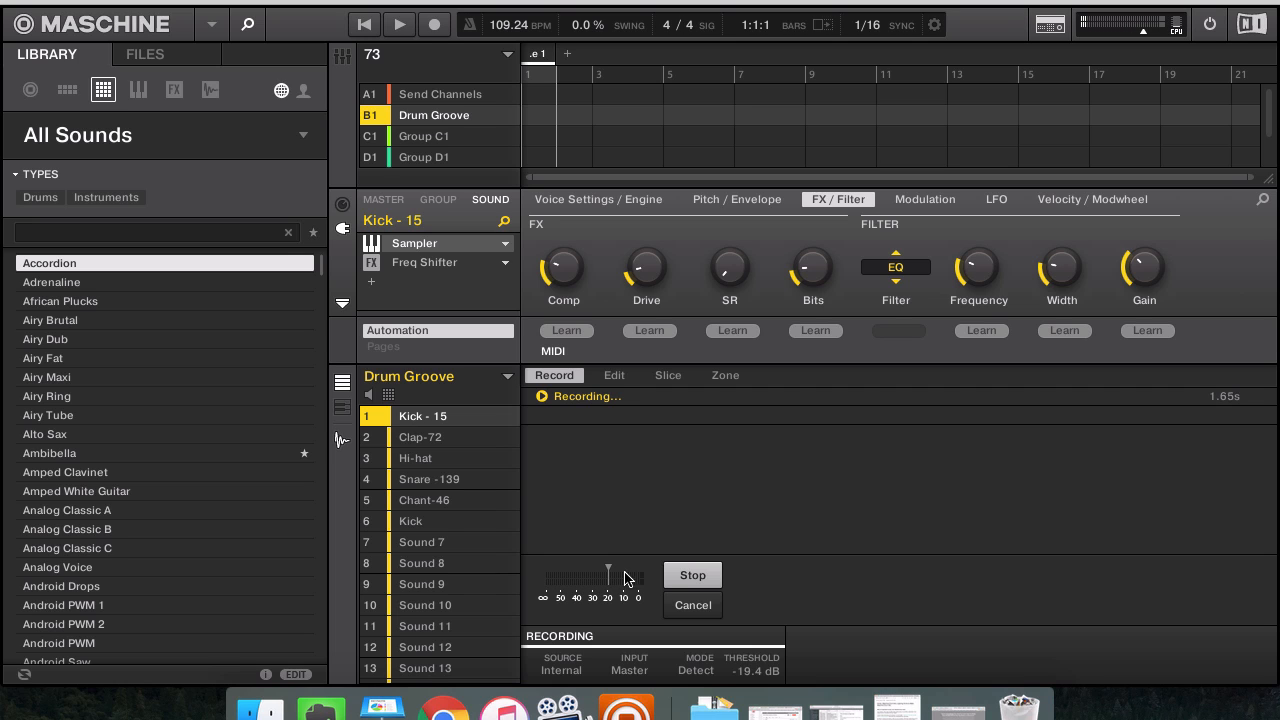
click(672, 575)
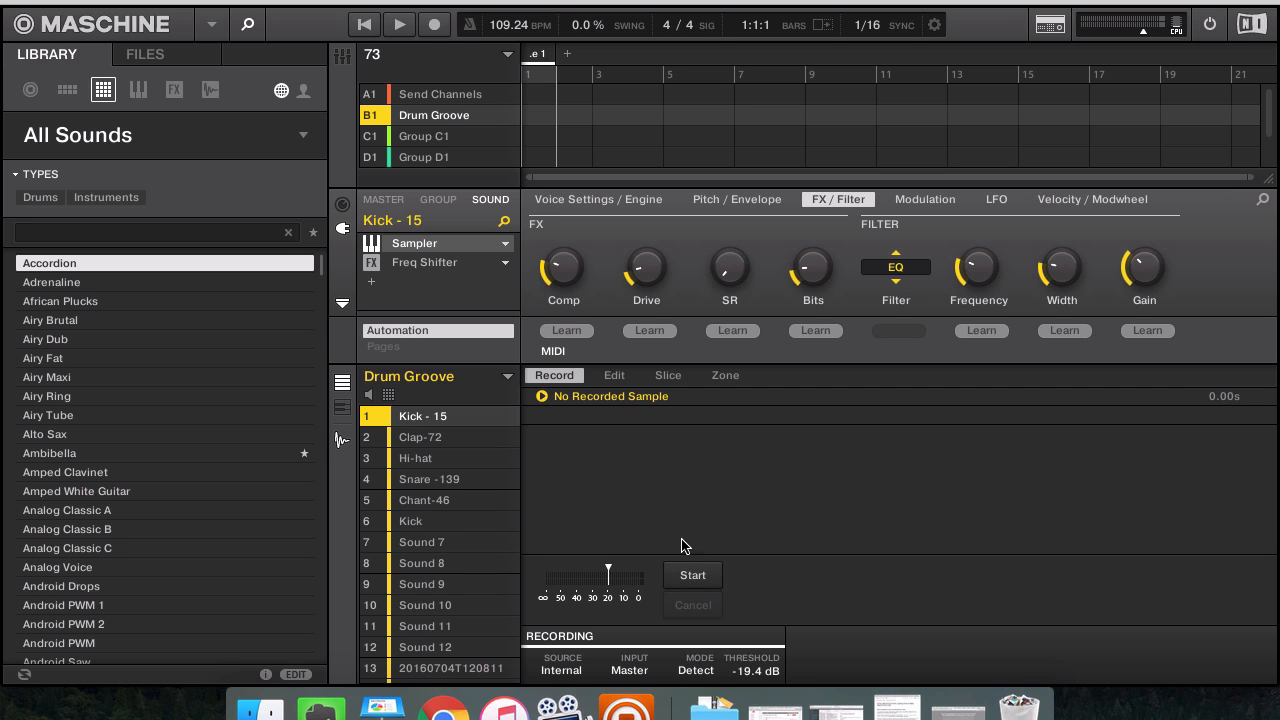
click(614, 375)
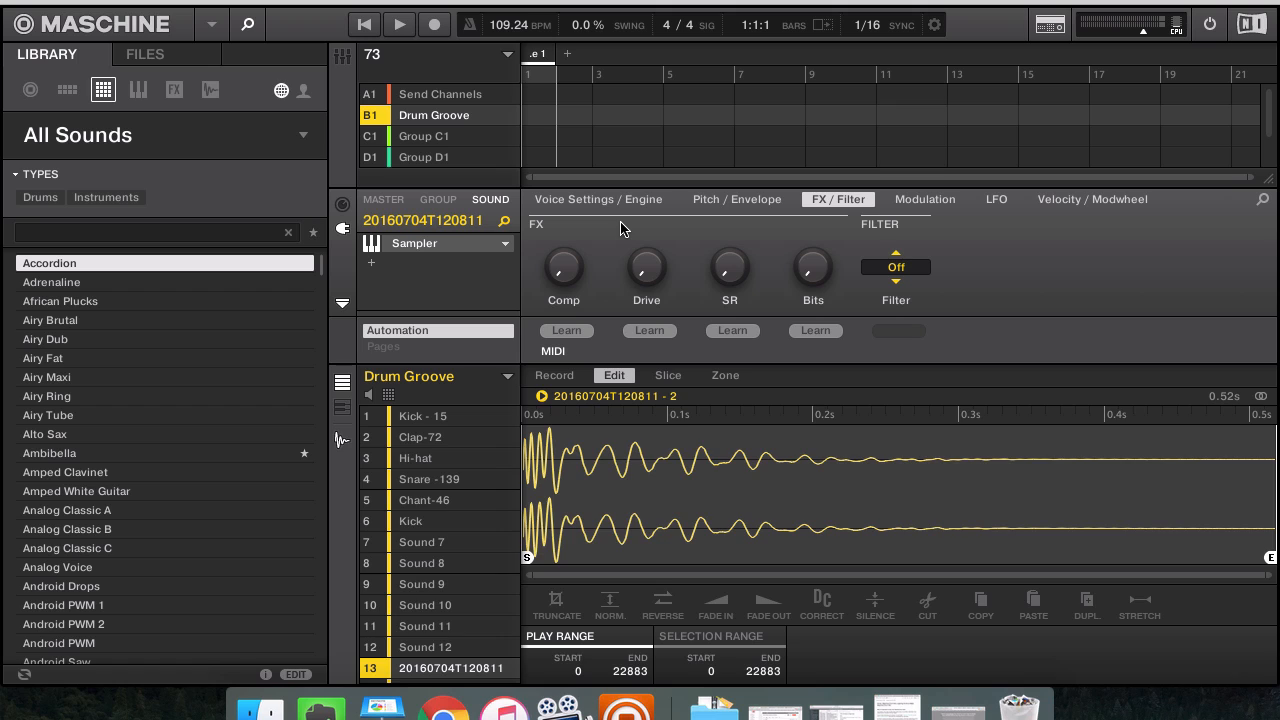
Return to the pattern view and rename the recorded sound in slot 13 as New Kick.
key(F2)
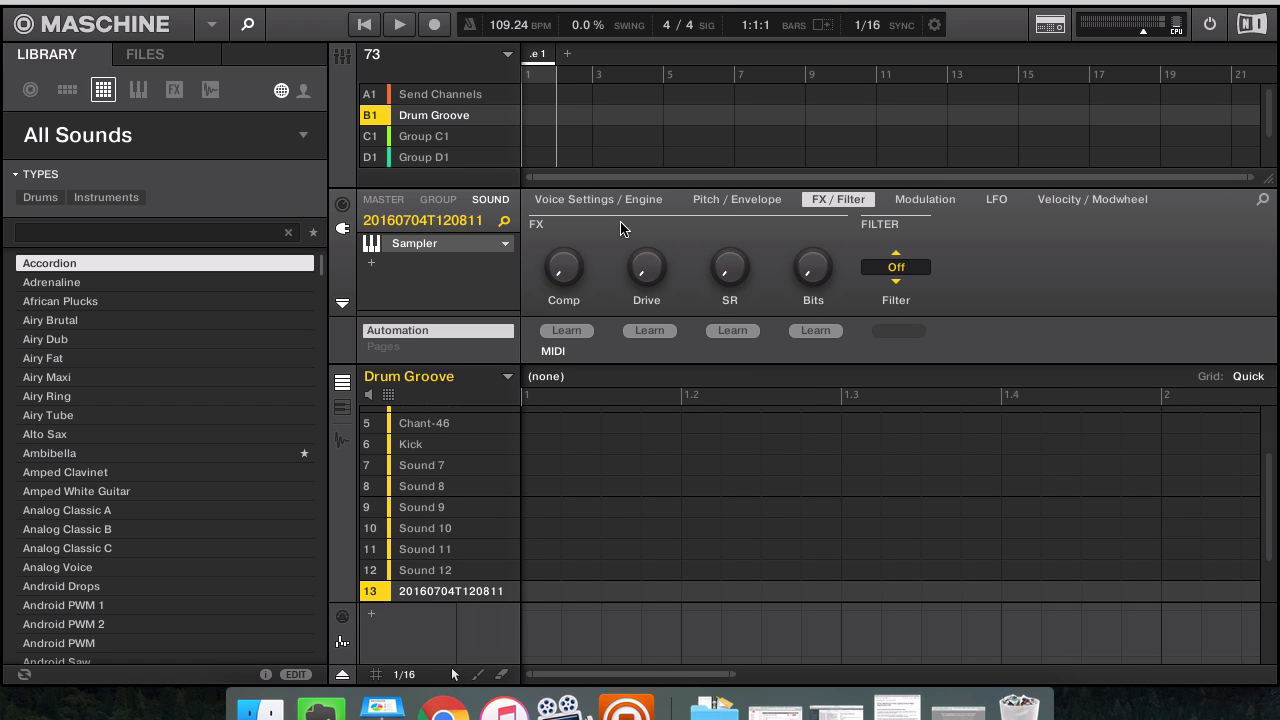
double_click(446, 591)
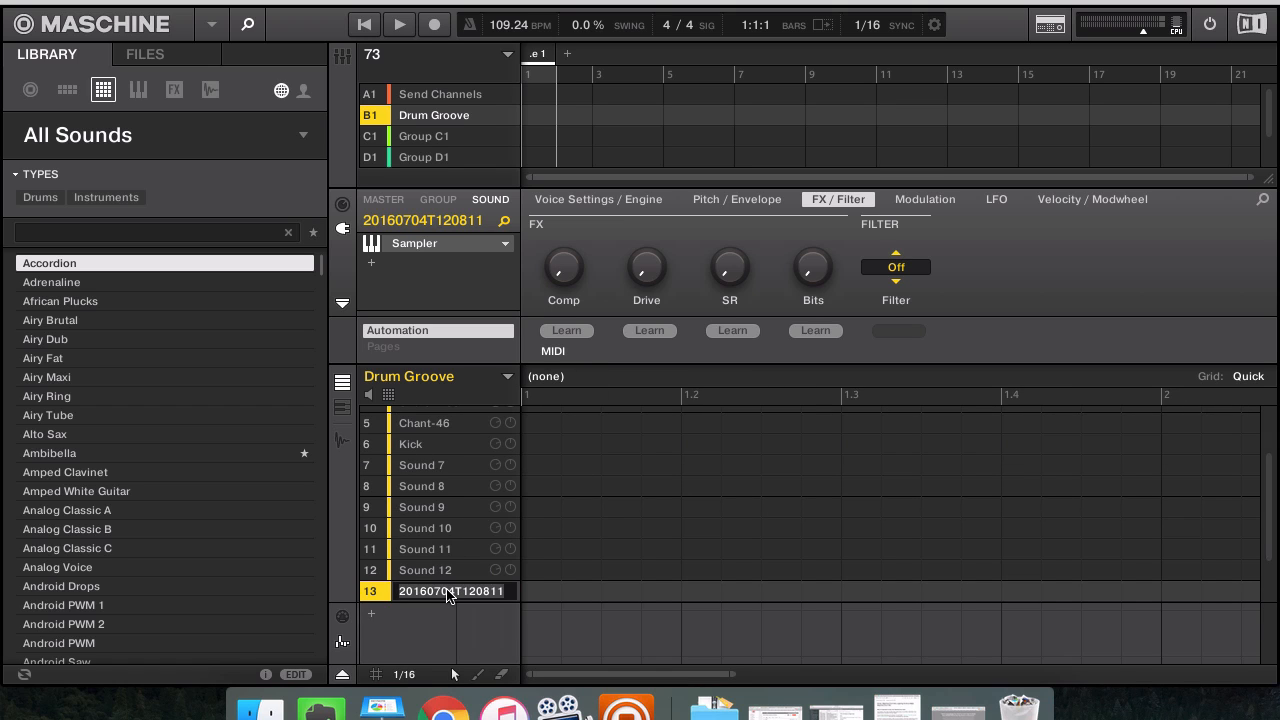
text(New Sou)
key(BackSpace)
key(BackSpace)
key(BackSpace)
text(L)
key(BackSpace)
text(Kick)
key(Return)
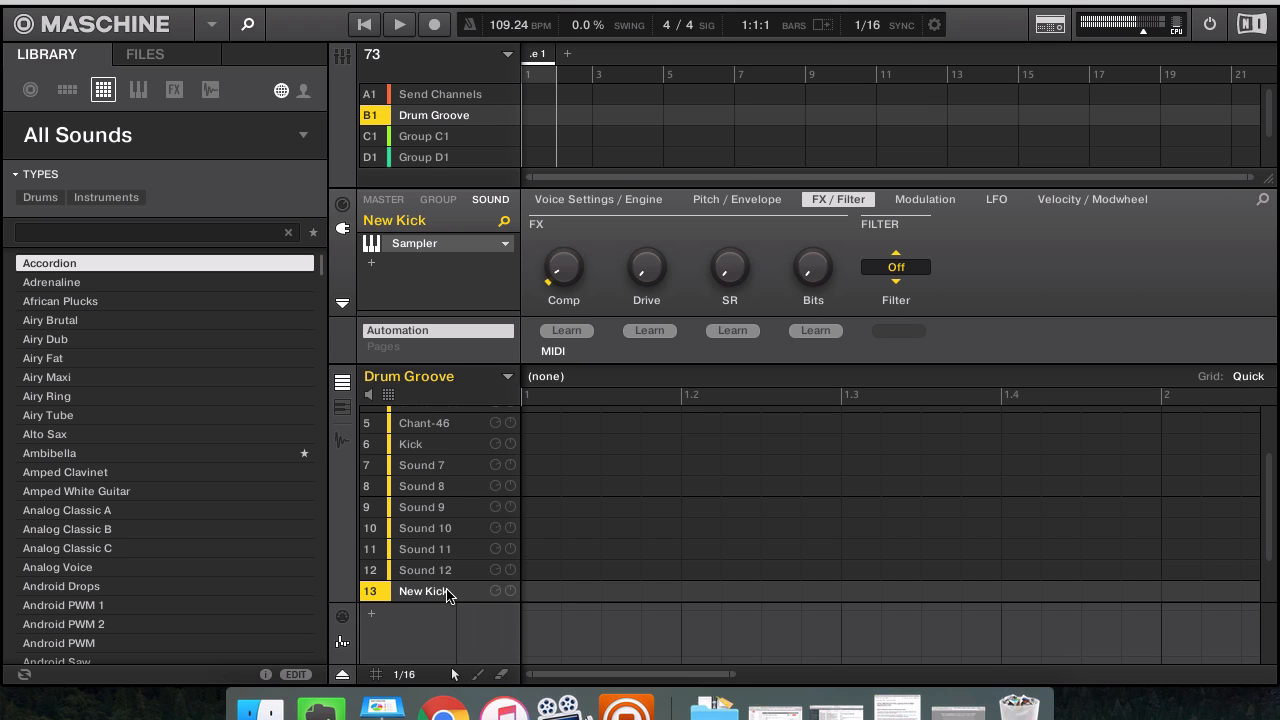
Raise the New Kick sampler's Drive to 22.1 % and switch its EQ filter off.
mouse_move(640, 268)
scroll(640, 268, up, 5)
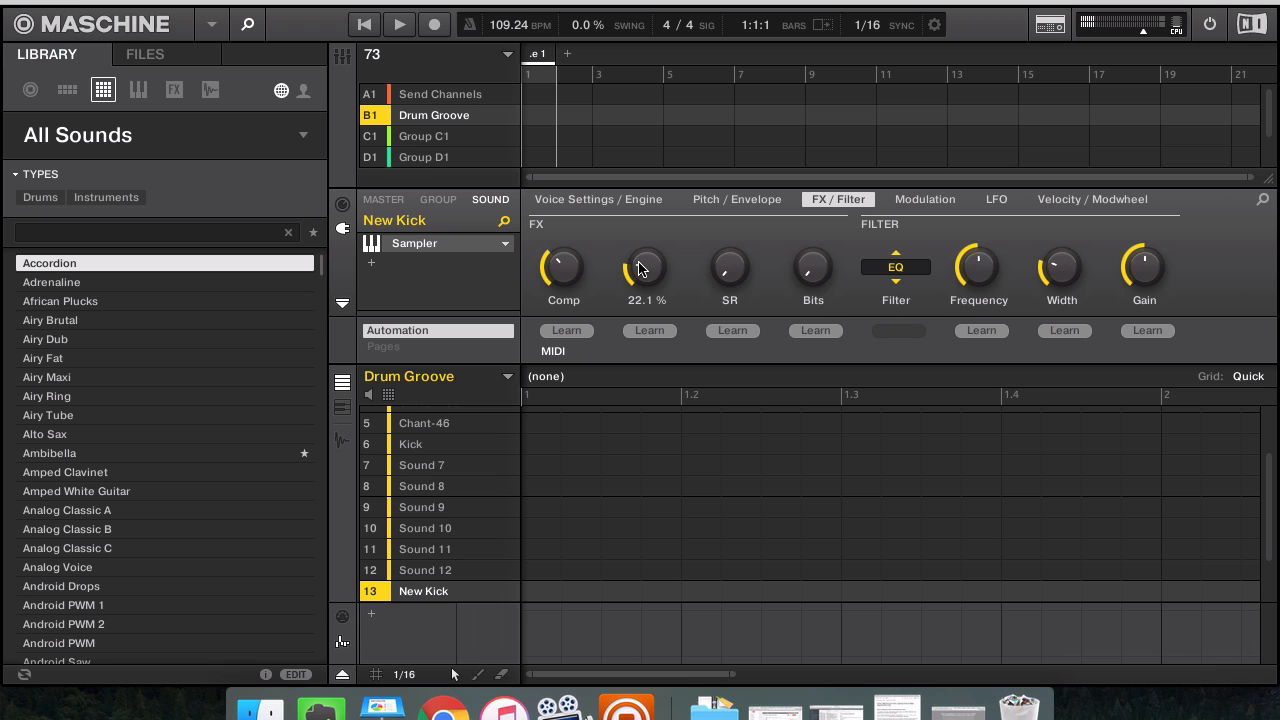
scroll(985, 270, down, 5)
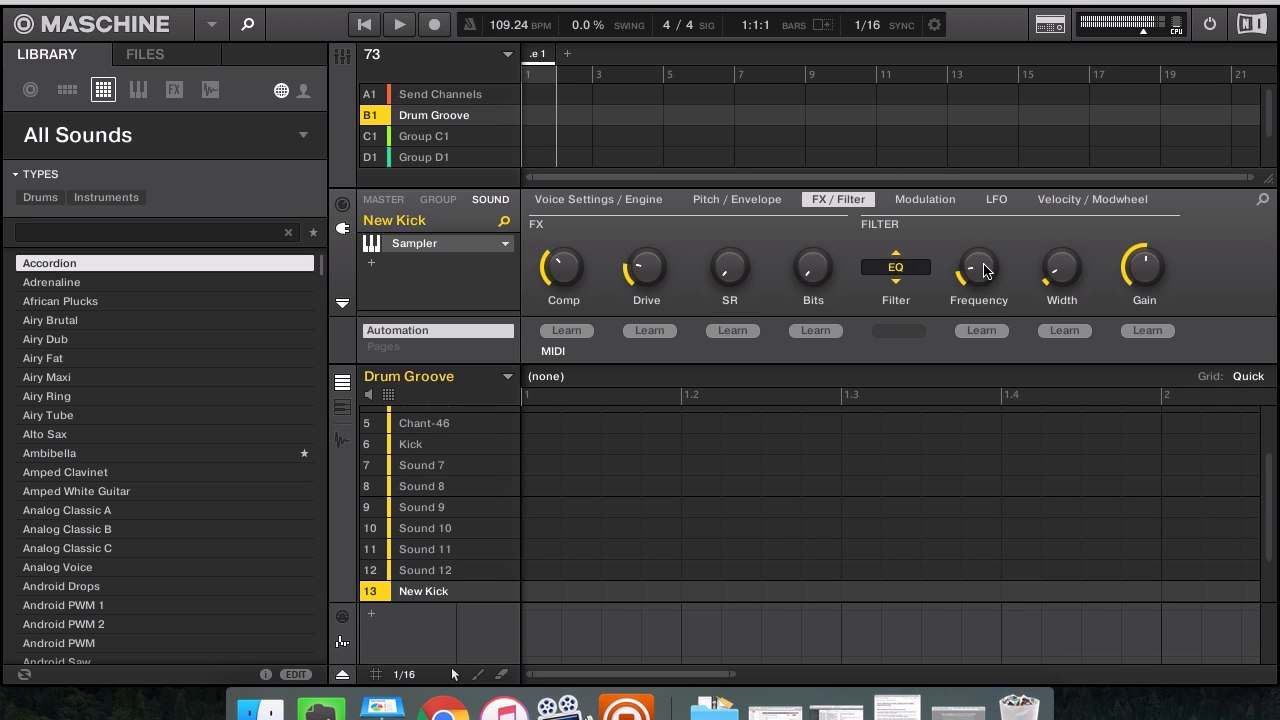
click(903, 268)
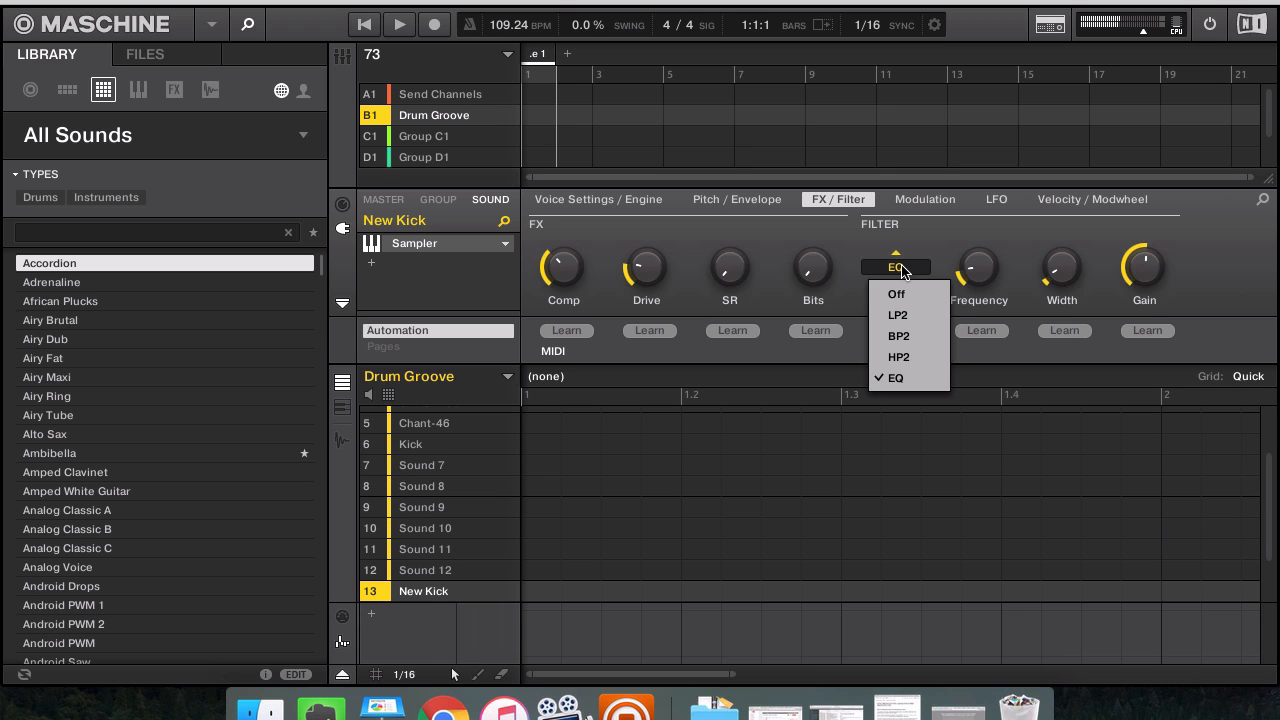
click(900, 294)
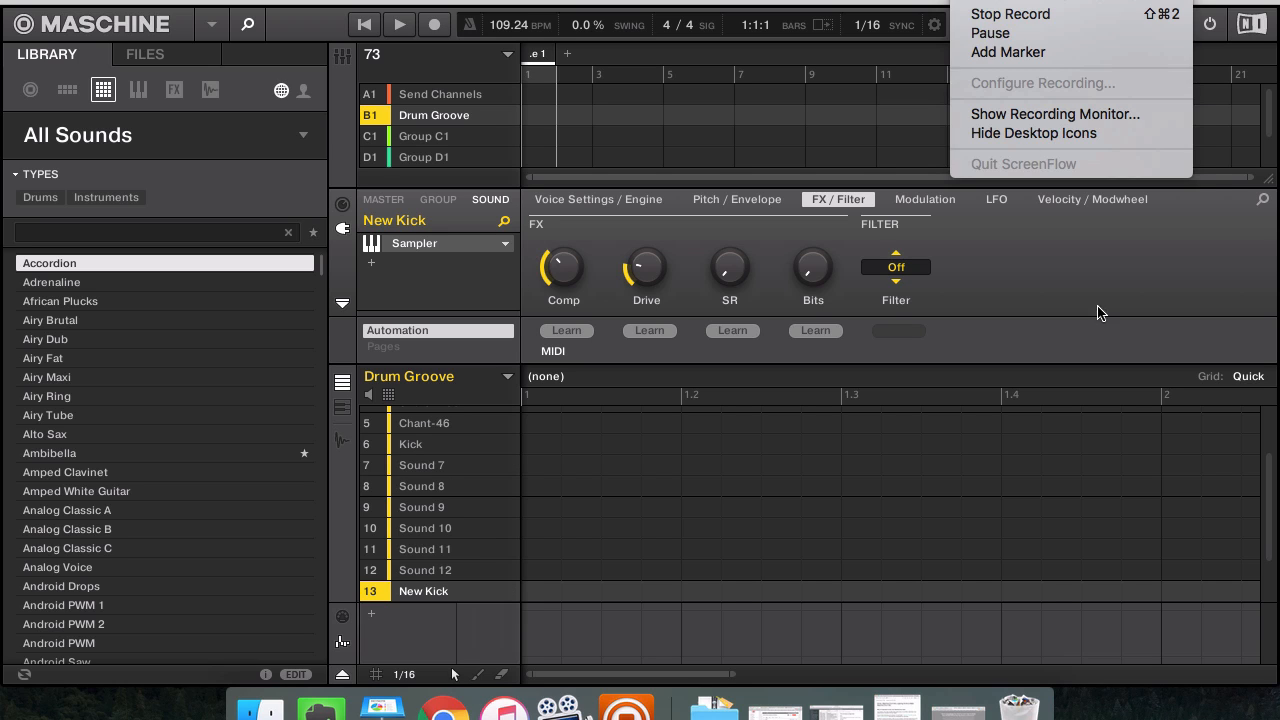
Open the Snare -139 sound to view its effect chain and FM settings.
click(1098, 298)
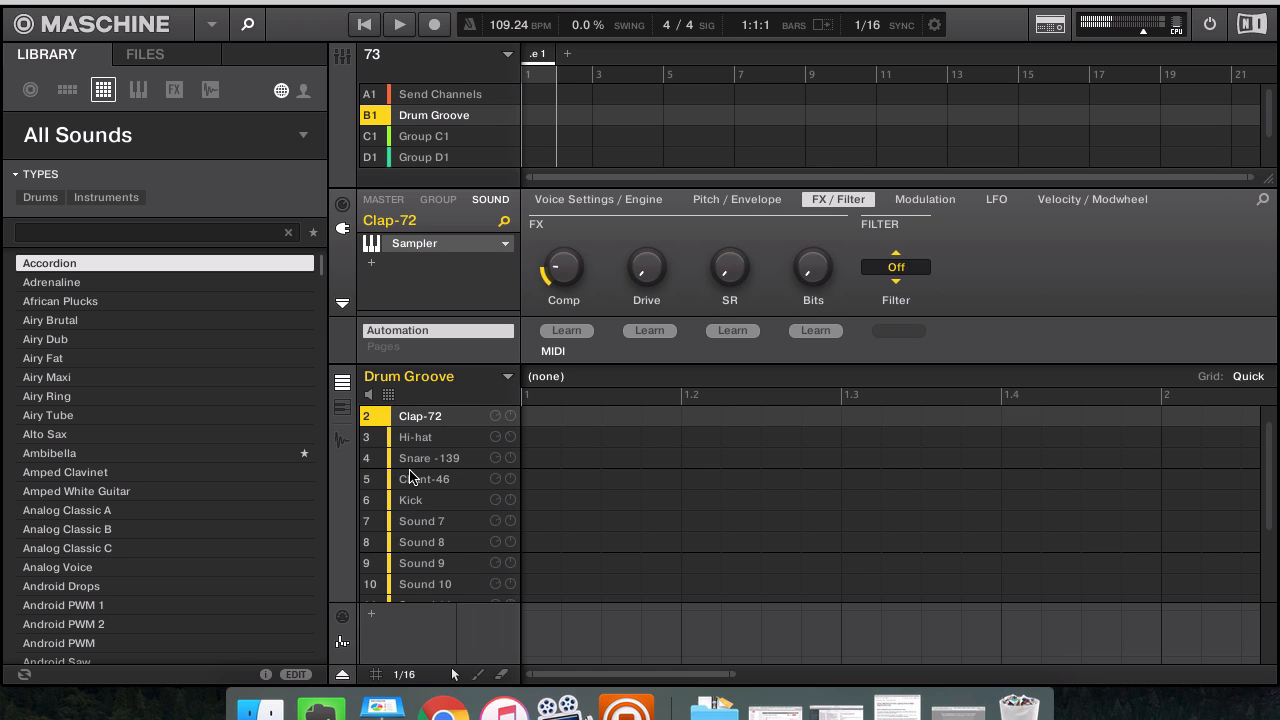
click(437, 462)
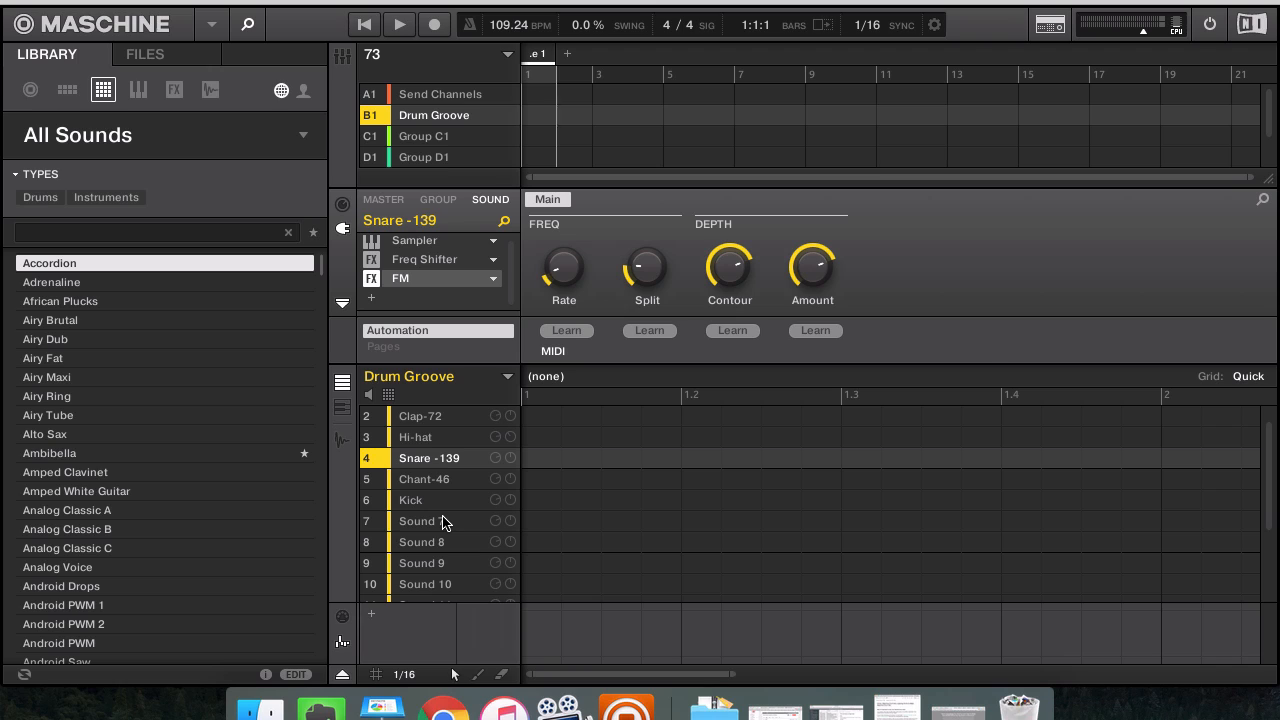
Switch to Chrome and open the Gold Pack purchase summary page at its content access instructions.
key(super+Tab)
click(955, 708)
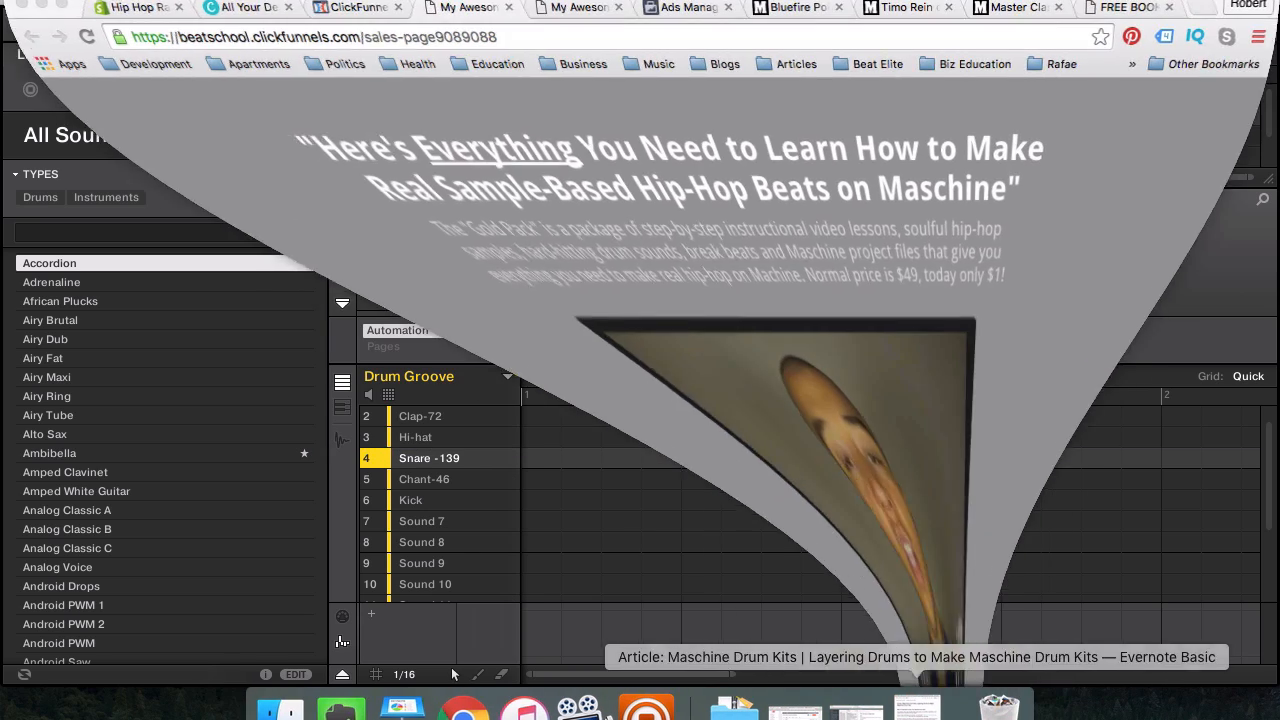
click(580, 8)
scroll(633, 256, down, 3)
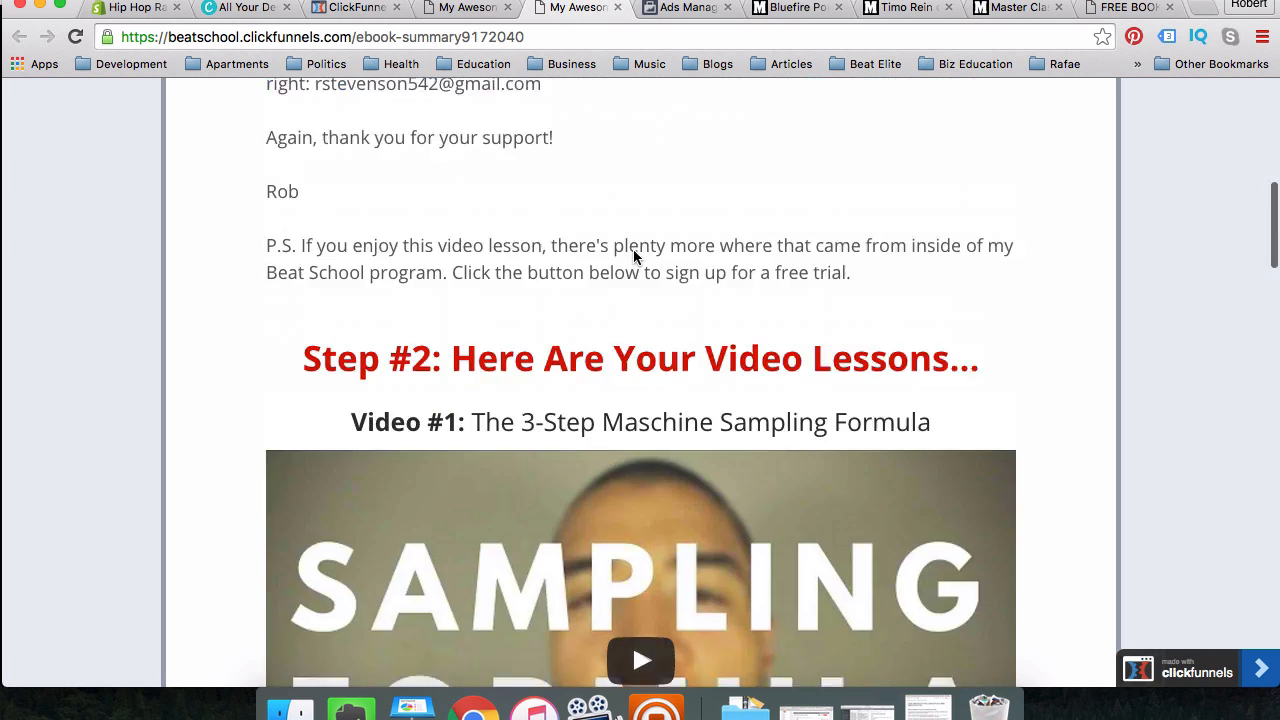
scroll(633, 256, up, 5)
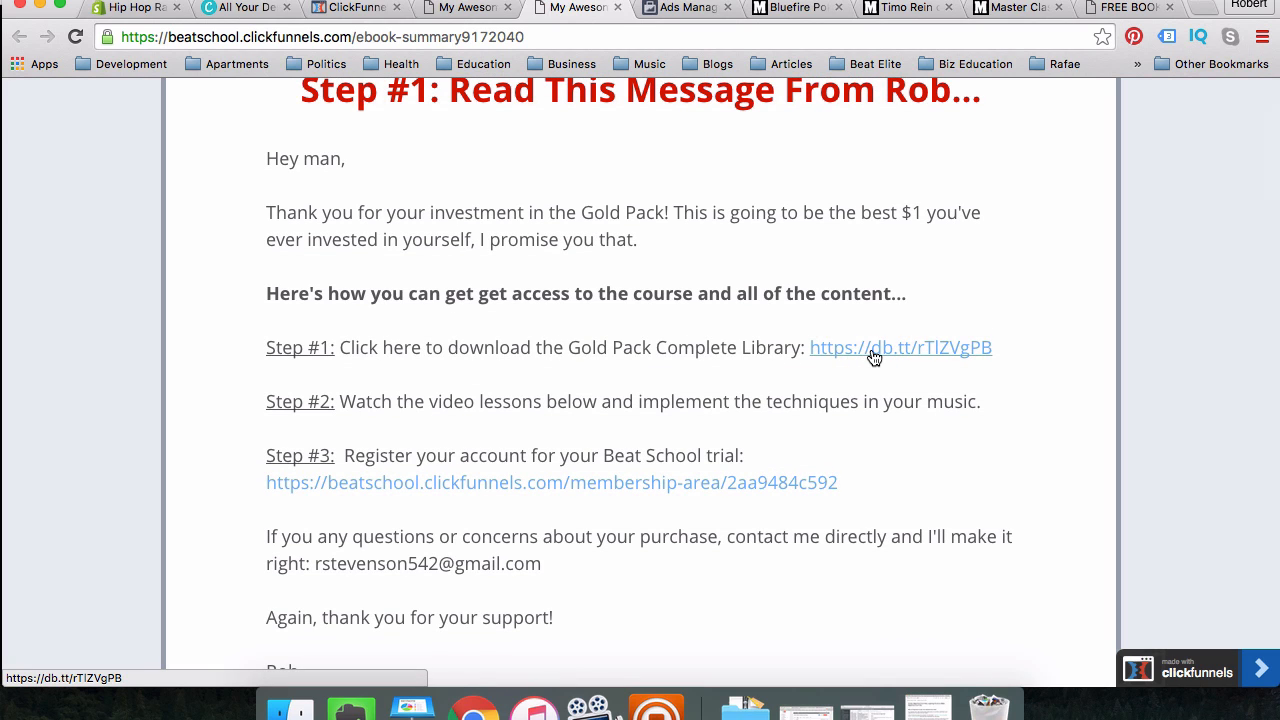
Look through the Gold Pack access steps and the video lessons down to Video #5.
scroll(889, 396, down, 1)
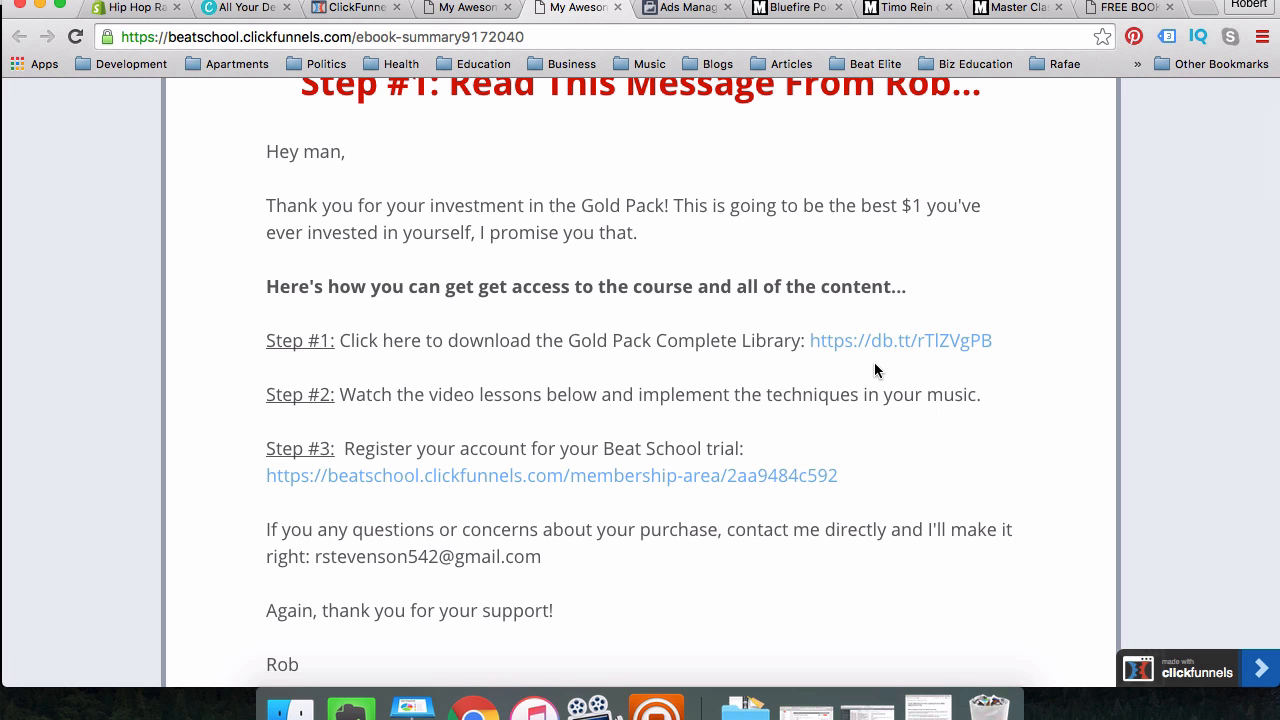
scroll(874, 370, down, 5)
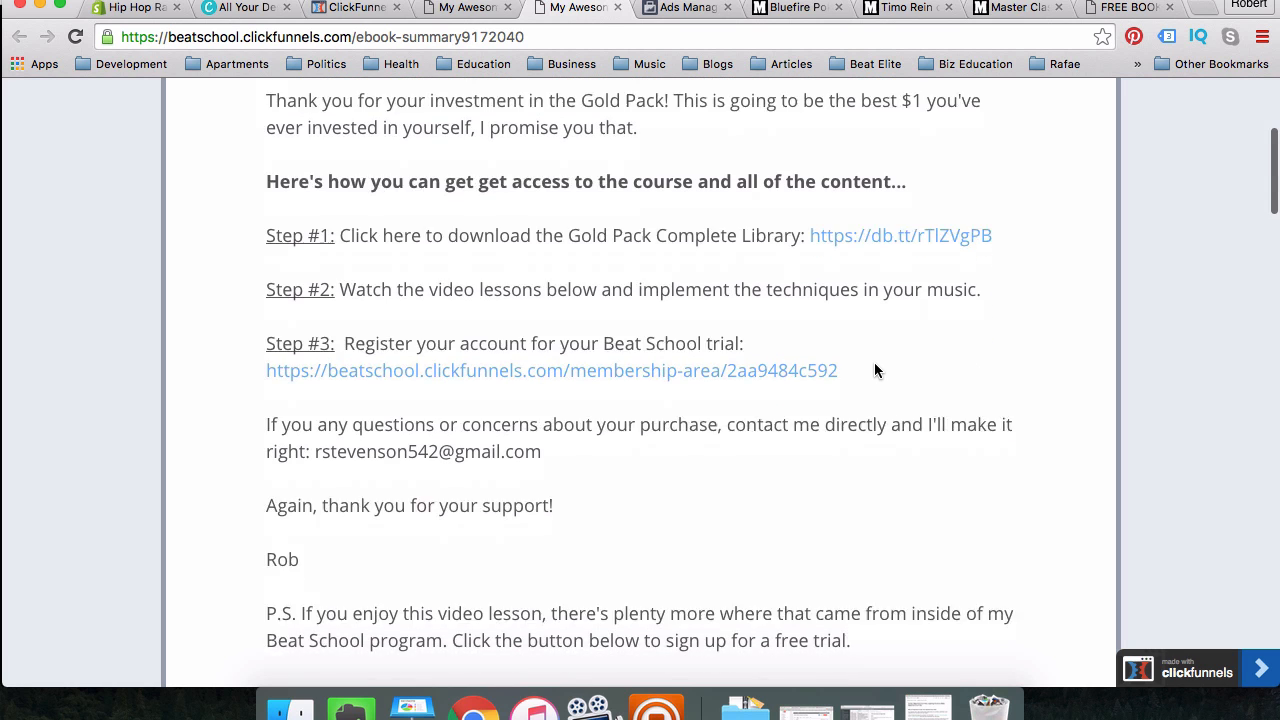
scroll(874, 365, down, 5)
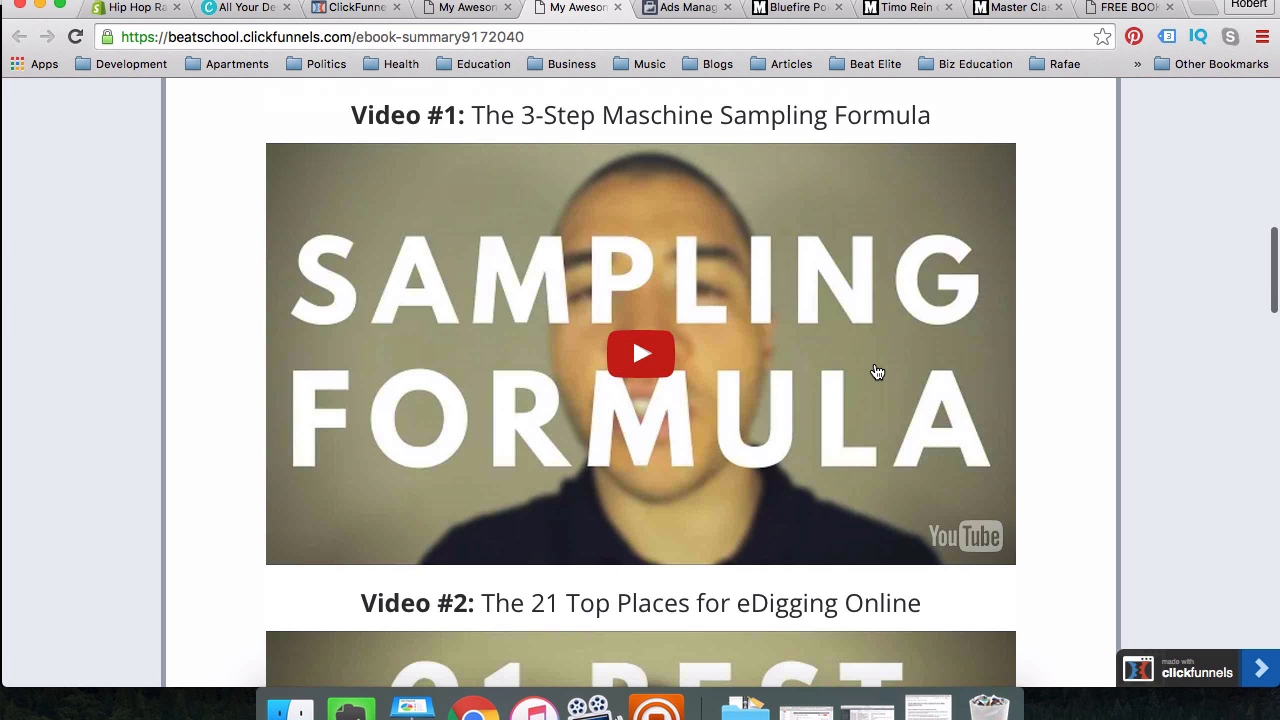
scroll(825, 307, down, 3)
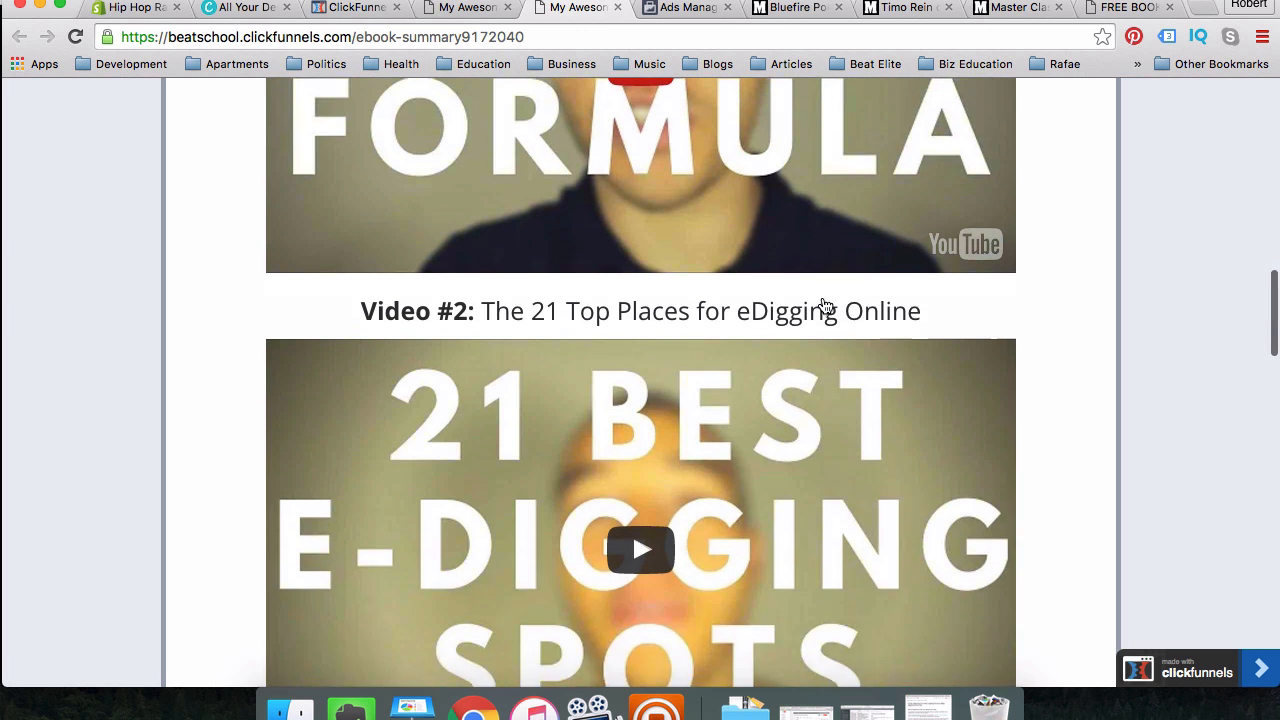
scroll(825, 307, up, 3)
scroll(825, 305, down, 9)
scroll(824, 303, down, 15)
scroll(823, 300, up, 2)
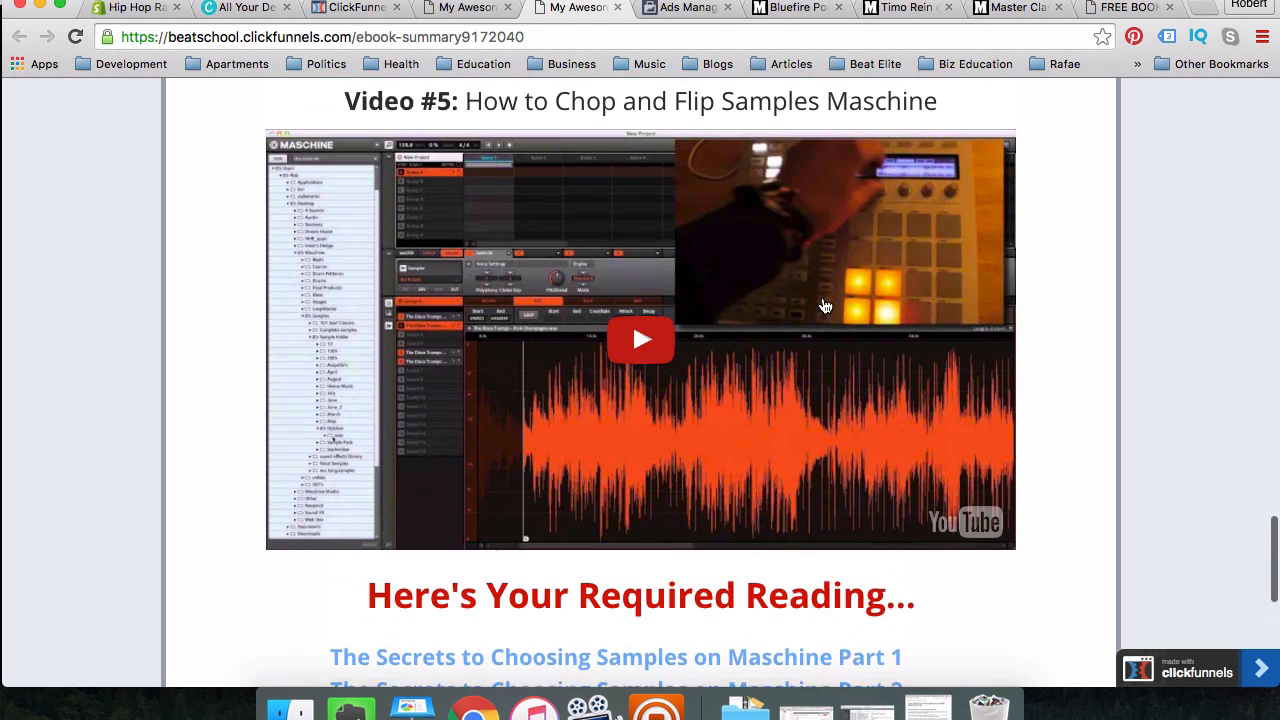
Play the Video #5 lesson, How to Chop and Flip Samples Maschine, and pause it.
click(730, 371)
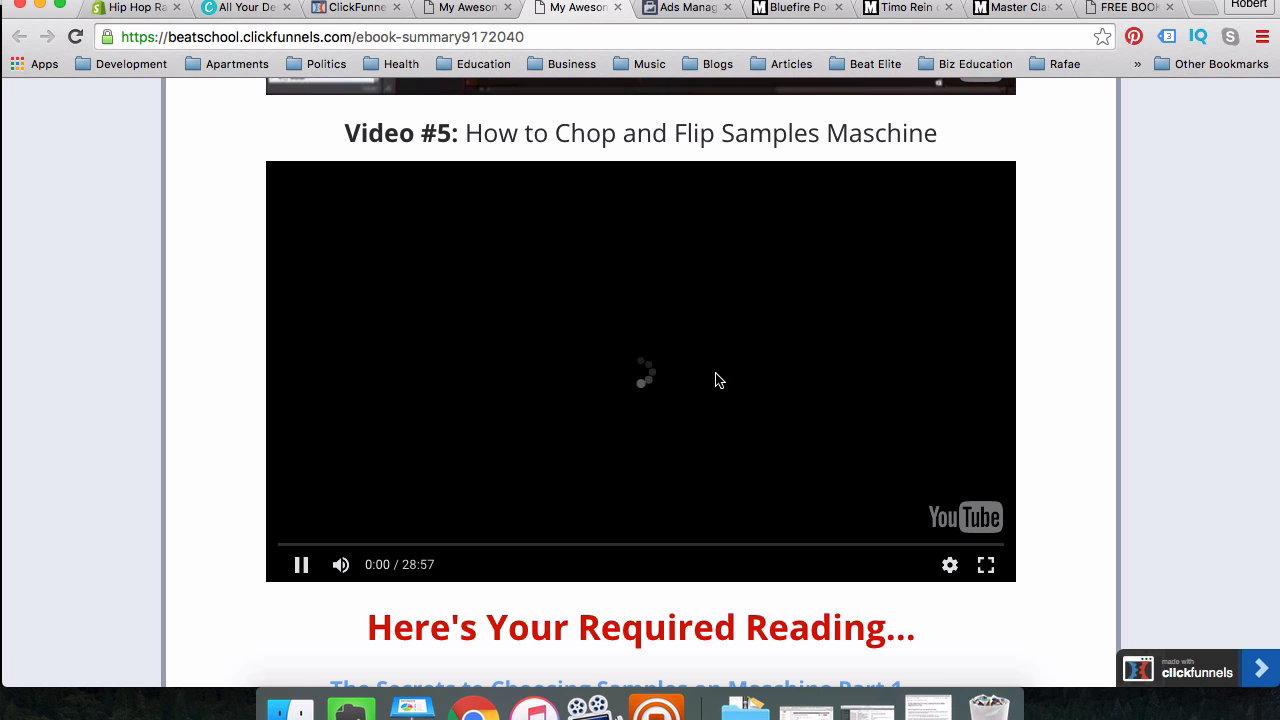
scroll(560, 420, up, 2)
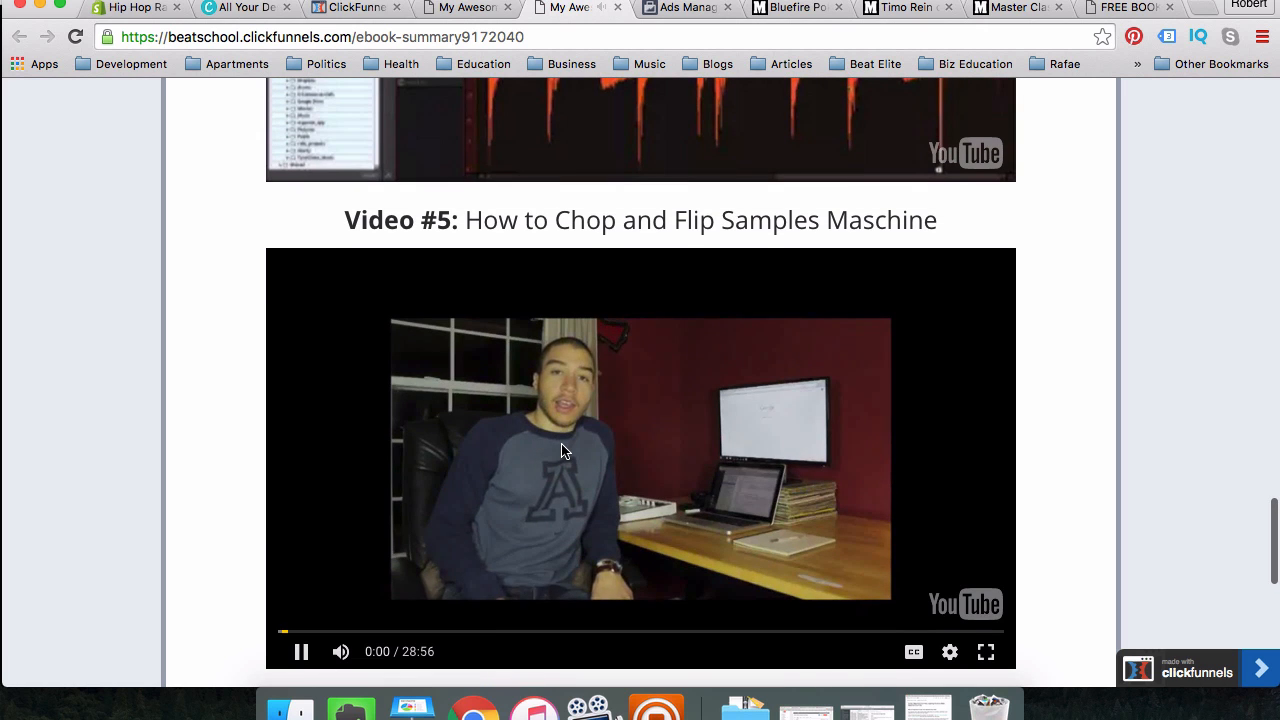
click(561, 451)
Review the lesson titles from Video #5 back up to Video #1 on the Gold Pack page.
scroll(561, 451, up, 3)
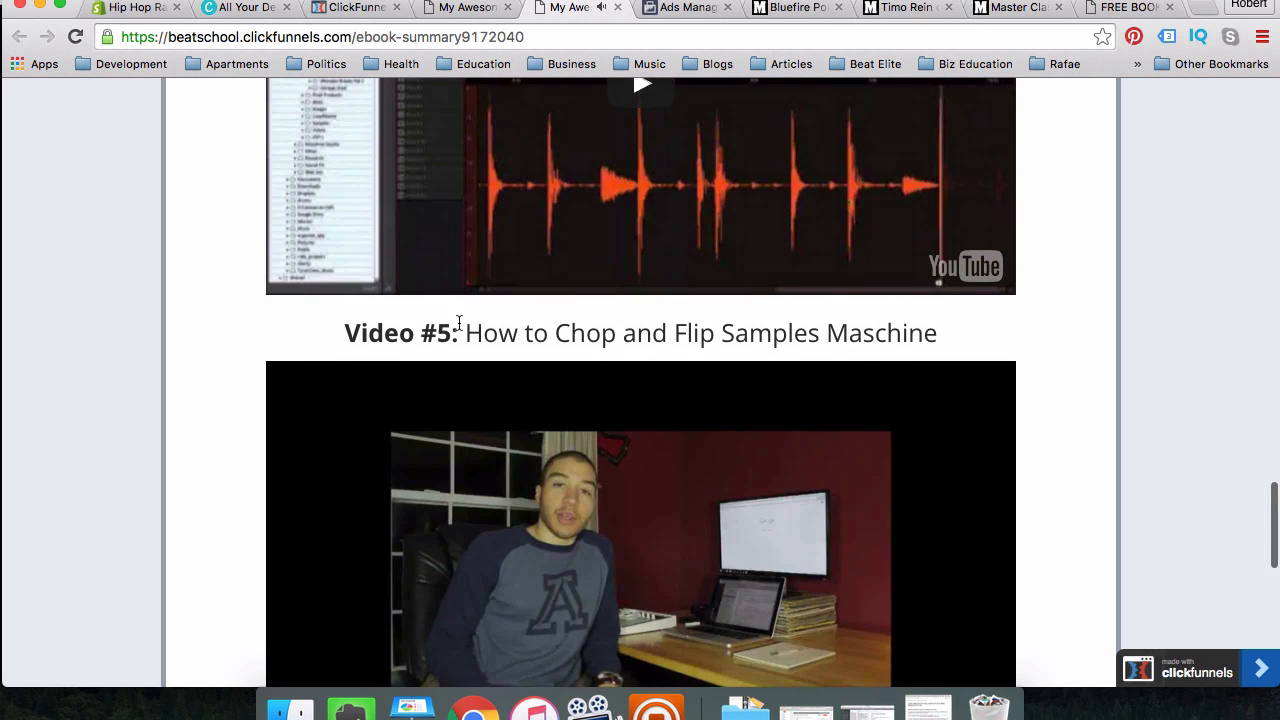
drag(459, 330, 902, 333)
scroll(902, 333, up, 8)
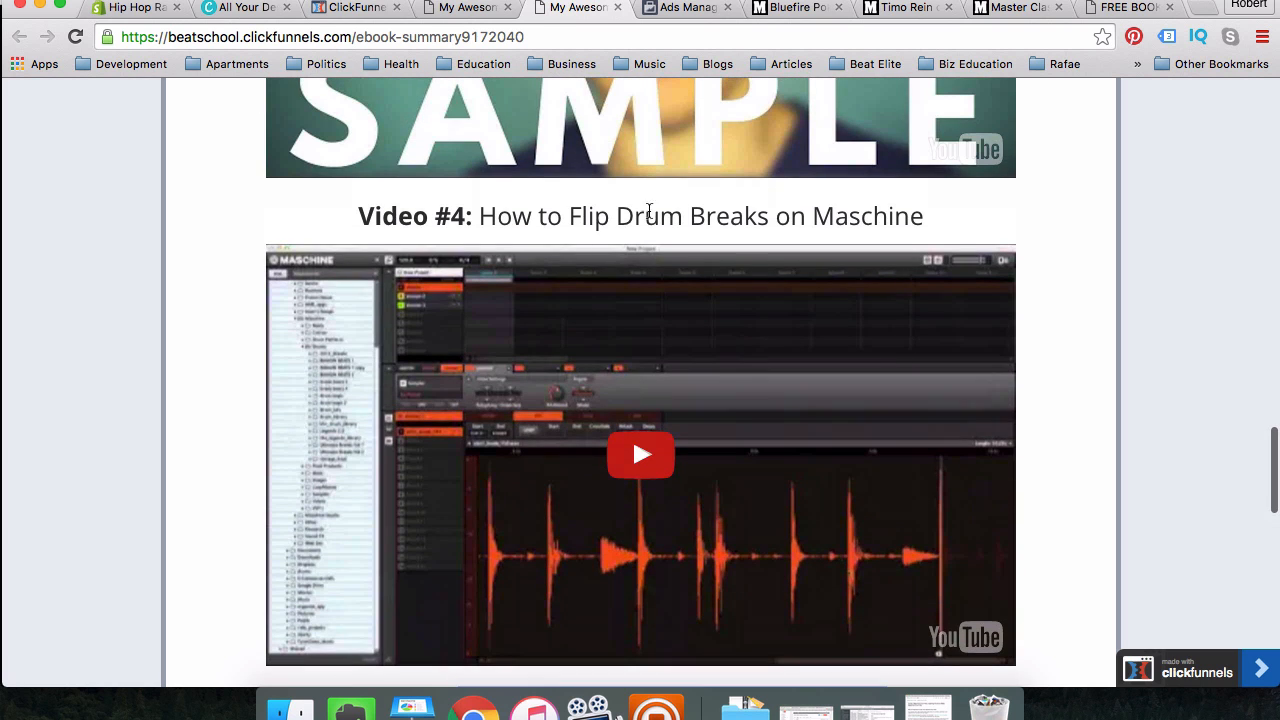
drag(532, 216, 745, 222)
scroll(745, 222, up, 10)
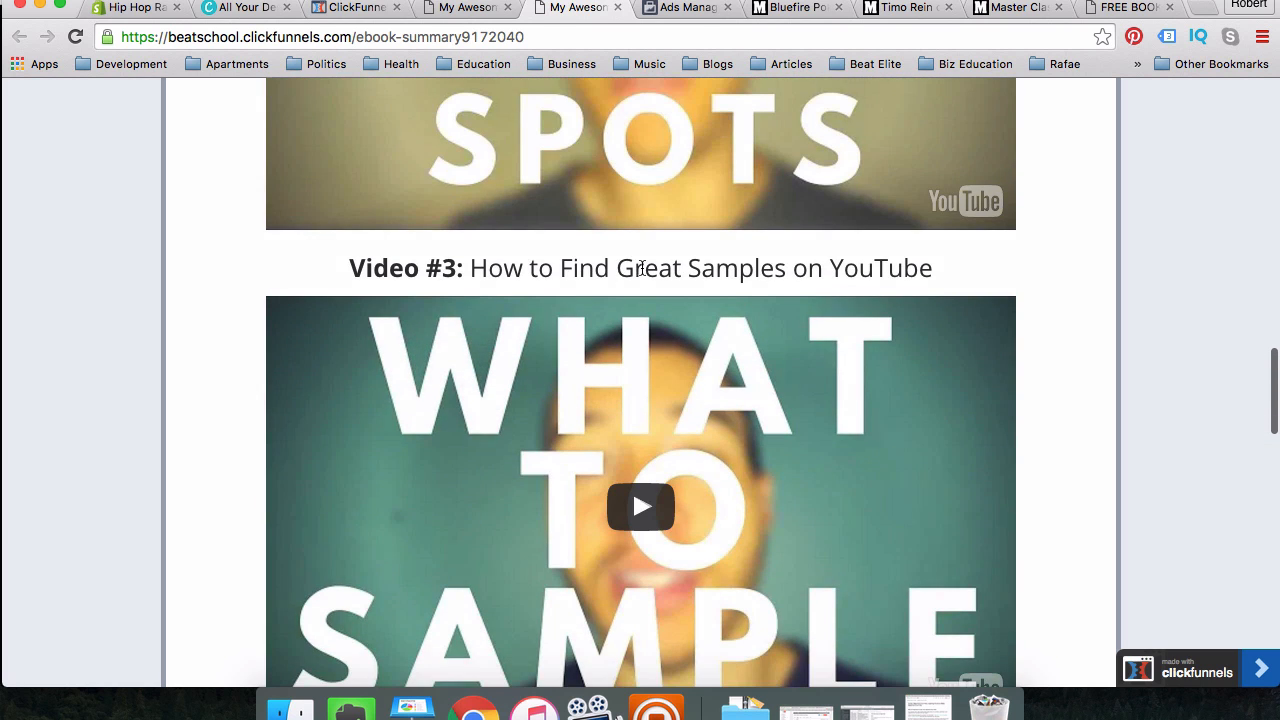
scroll(741, 254, up, 2)
scroll(741, 254, up, 8)
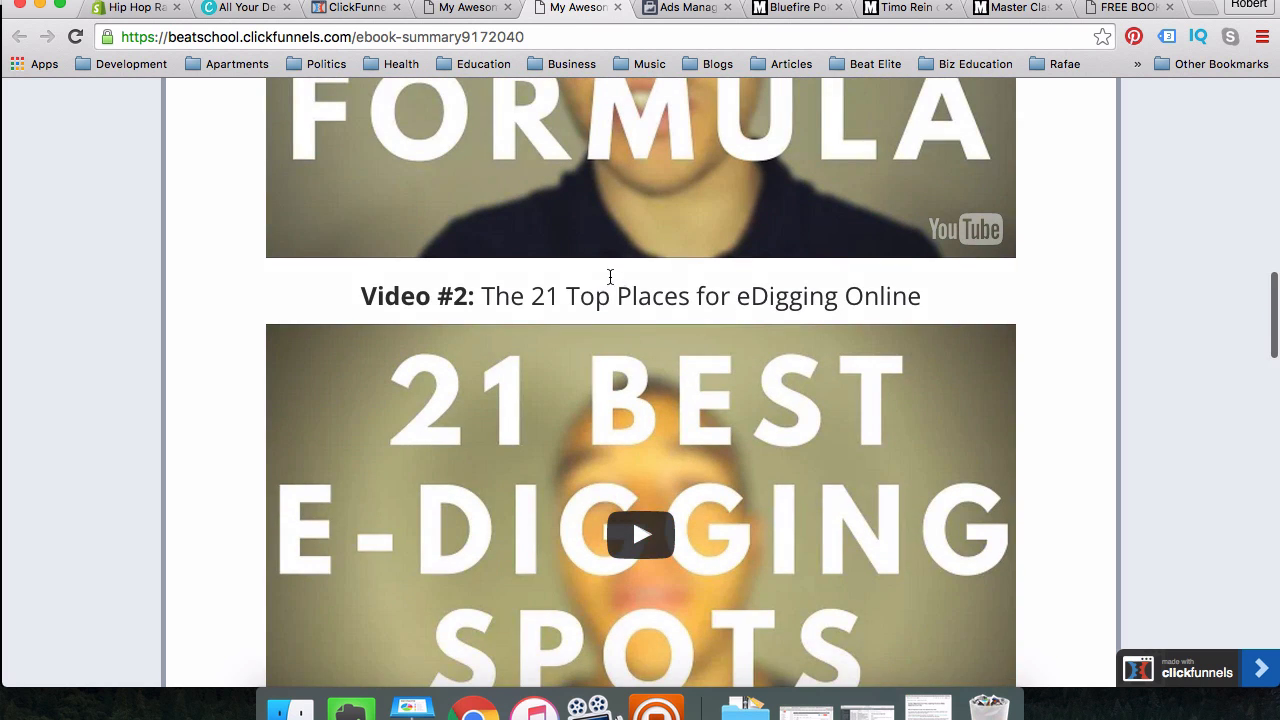
scroll(600, 285, up, 3)
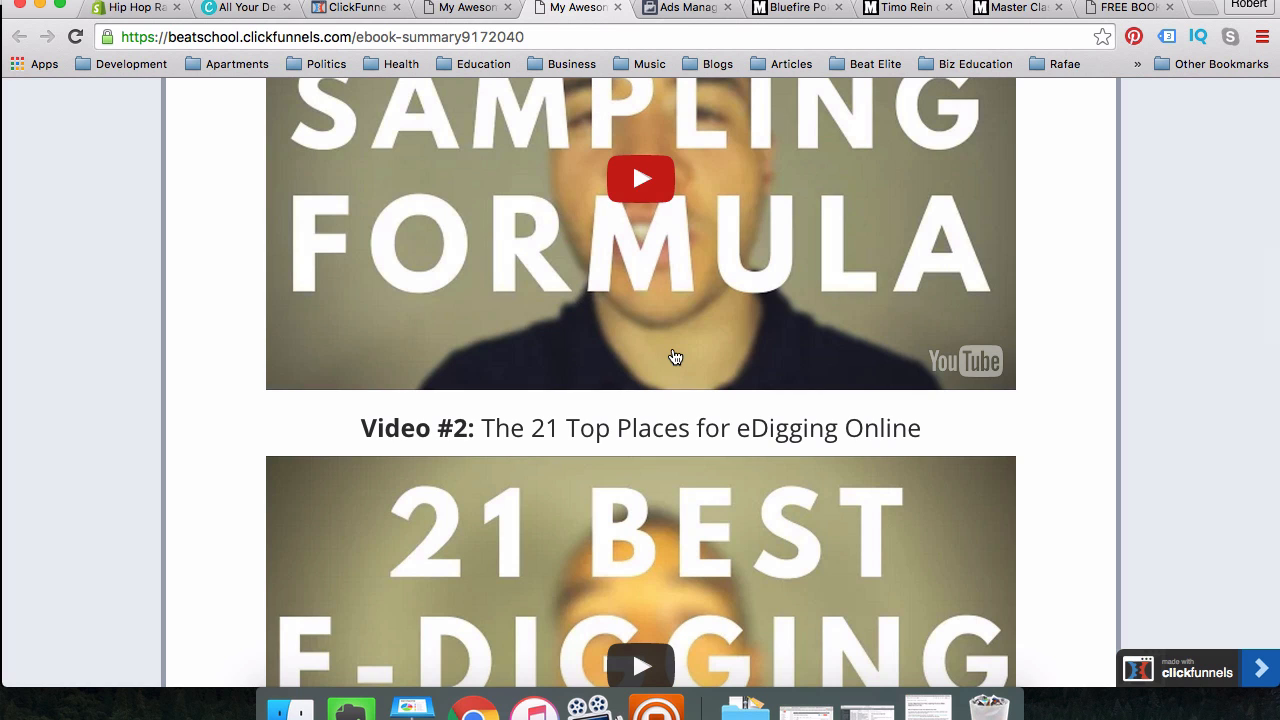
scroll(674, 355, up, 4)
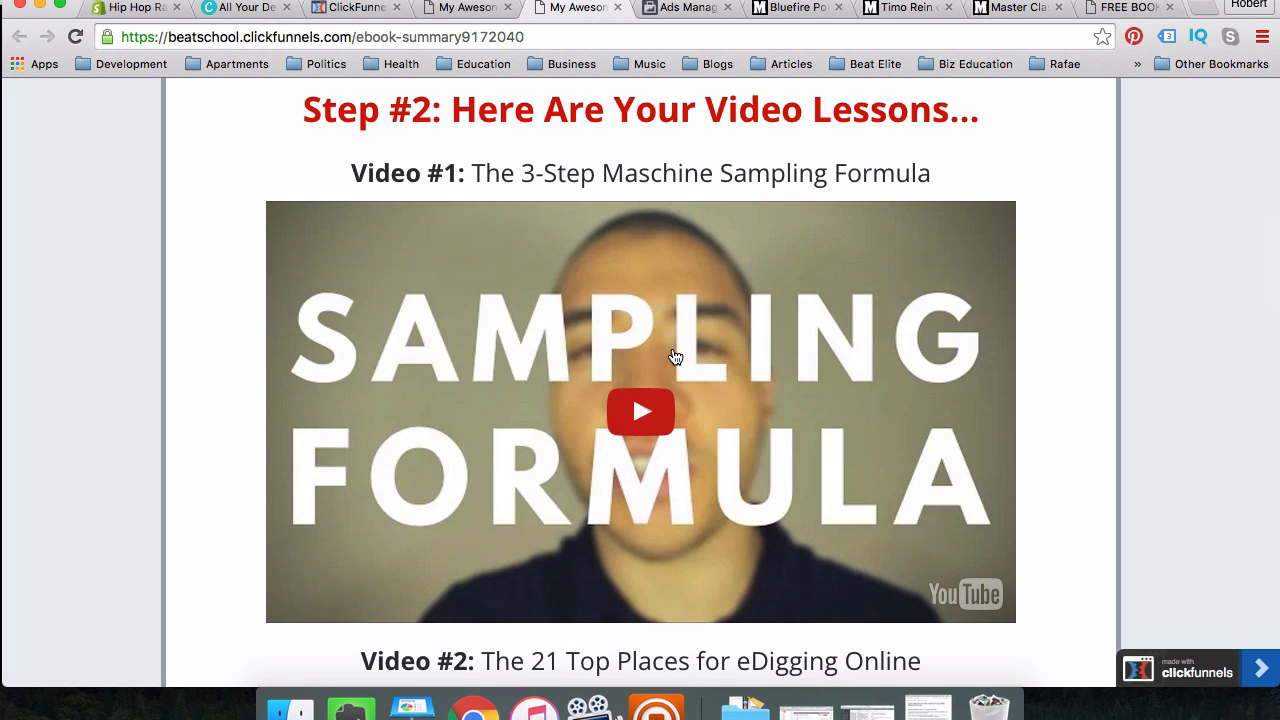
Examine the required reading links below the video lessons.
scroll(675, 357, down, 20)
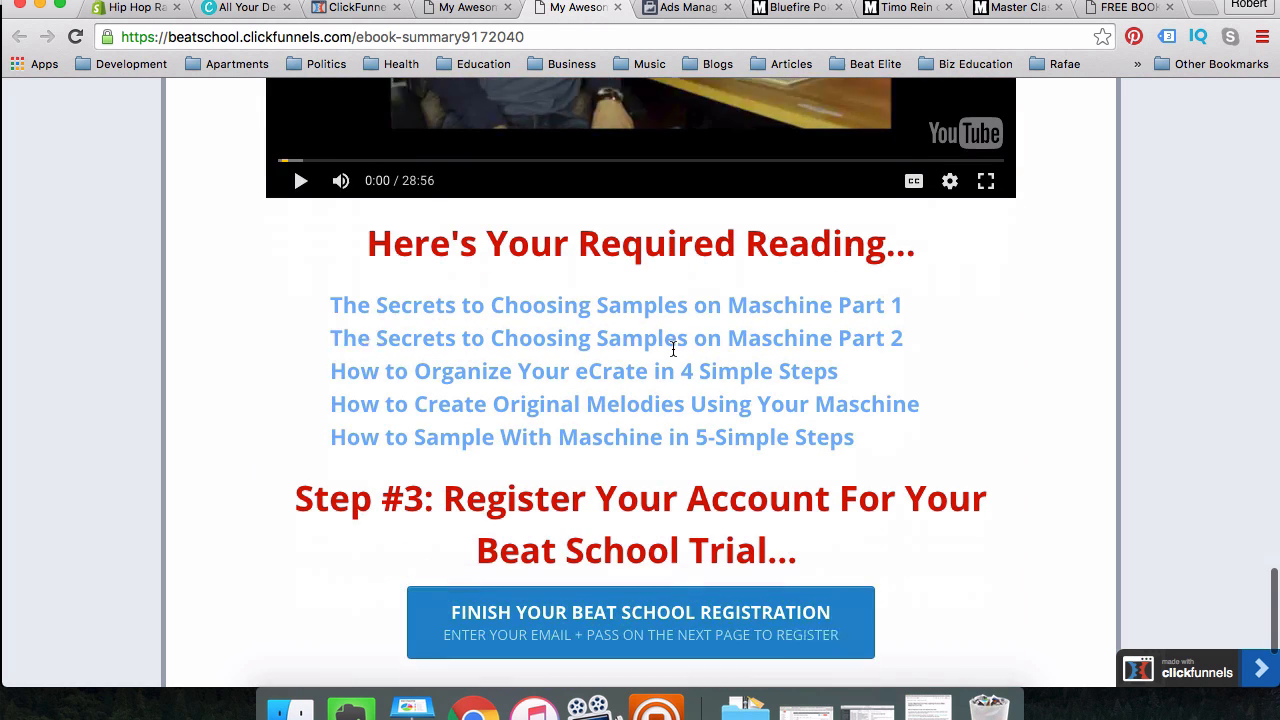
scroll(608, 240, up, 2)
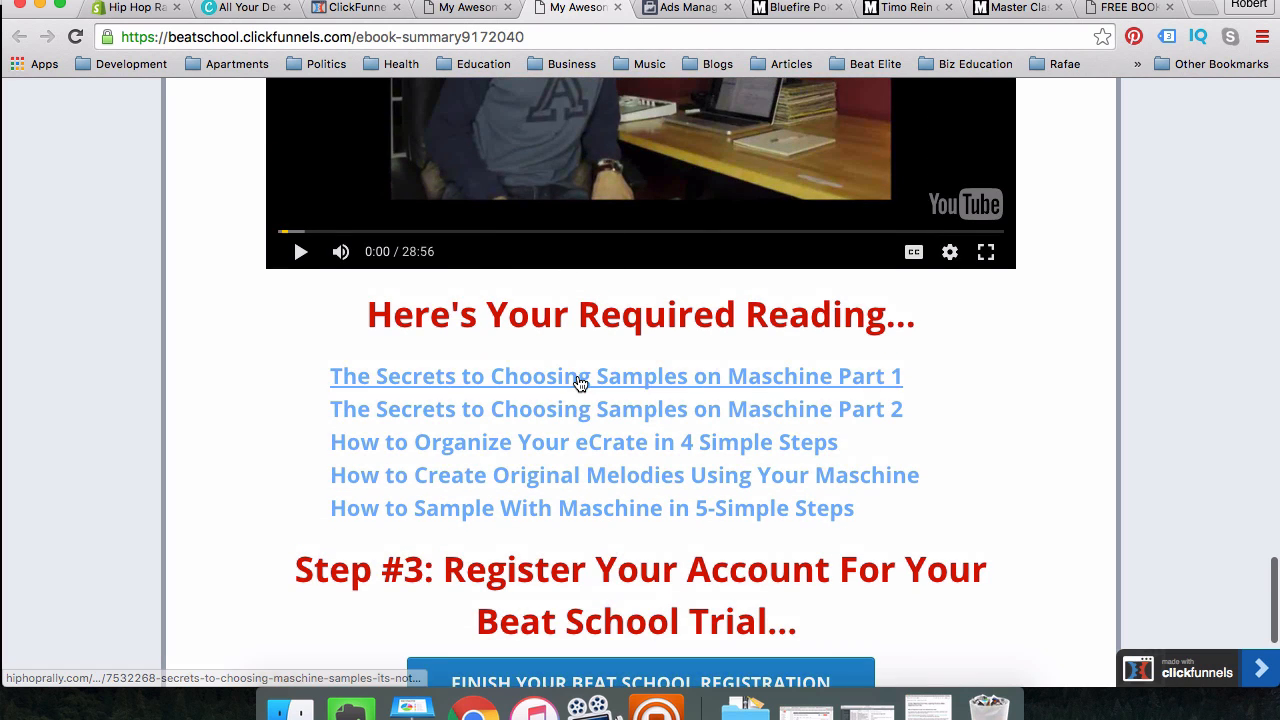